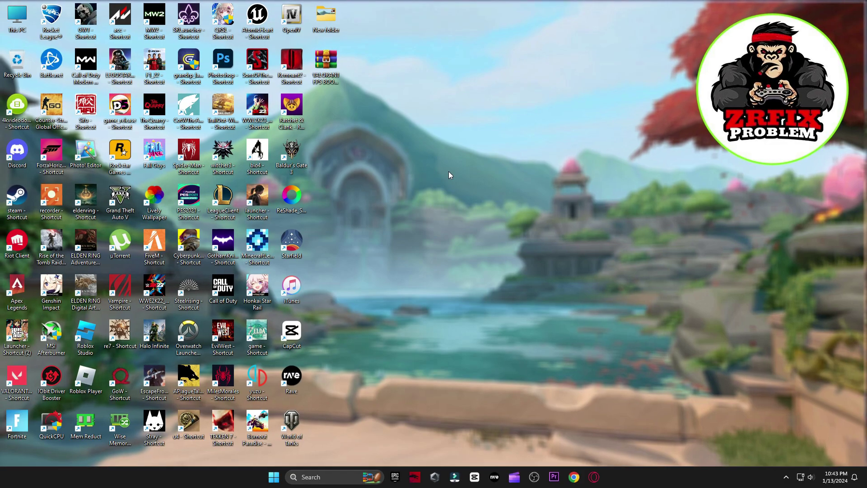
- Extract the VALORANT FPS BOOST PACK archive into its own folder on the desktop and place the folder beside the archive
left_click_drag(337, 74, 476, 119)
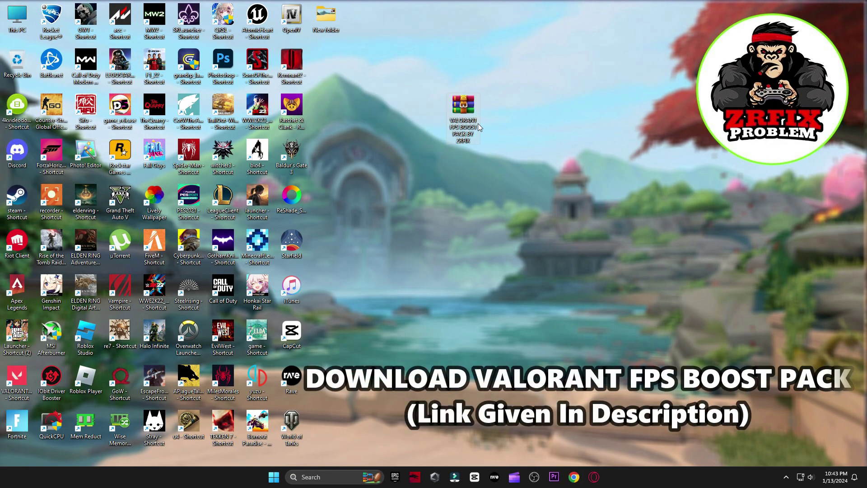
right_click(453, 124)
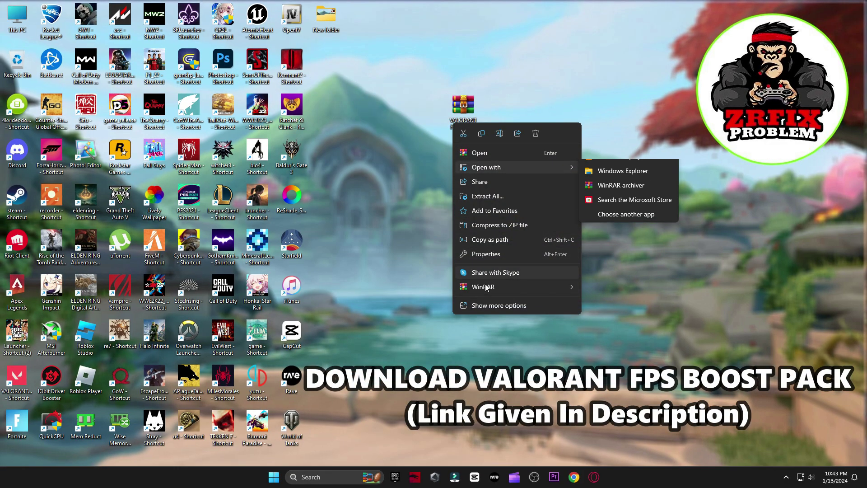
mouse_move(506, 289)
left_click(605, 334)
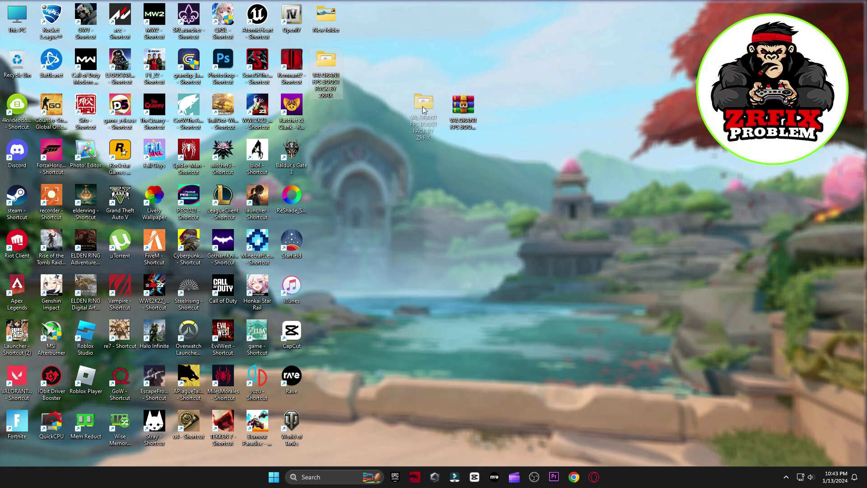
left_click_drag(424, 109, 414, 123)
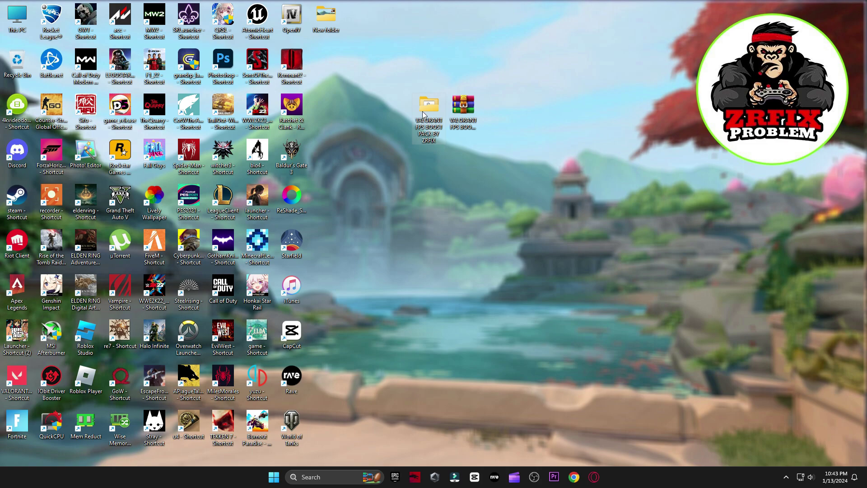
- Launch Create A Restore Point from the extracted pack's 0 Start folder and bring the System Properties window into clear view
double_click(423, 113)
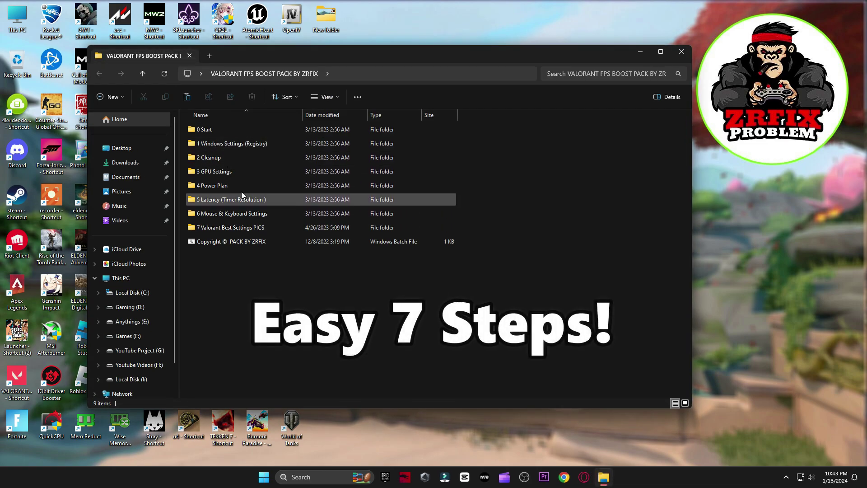
double_click(213, 129)
double_click(223, 129)
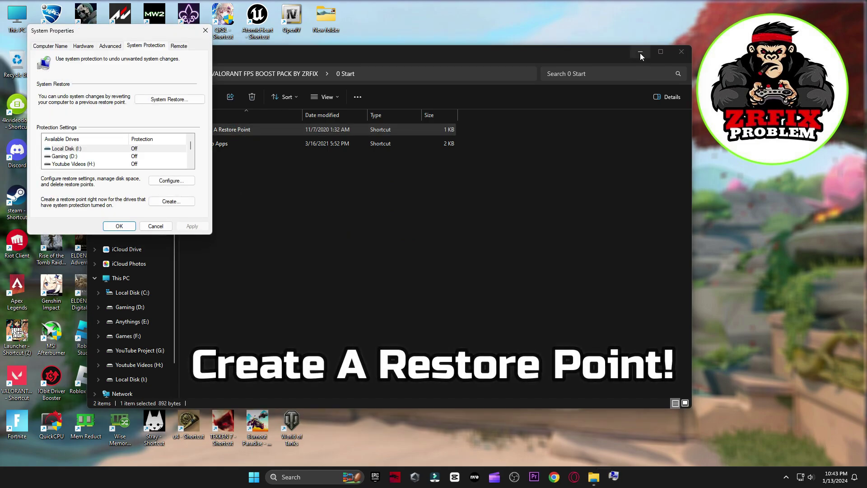
left_click(640, 53)
left_click_drag(161, 34, 495, 78)
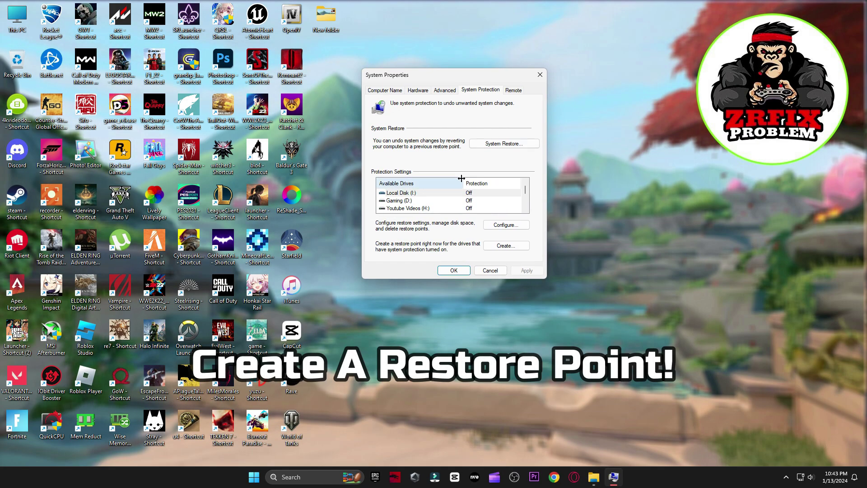
- Check the system protection configuration of Local Disk (C:) without changing it
left_click(443, 193)
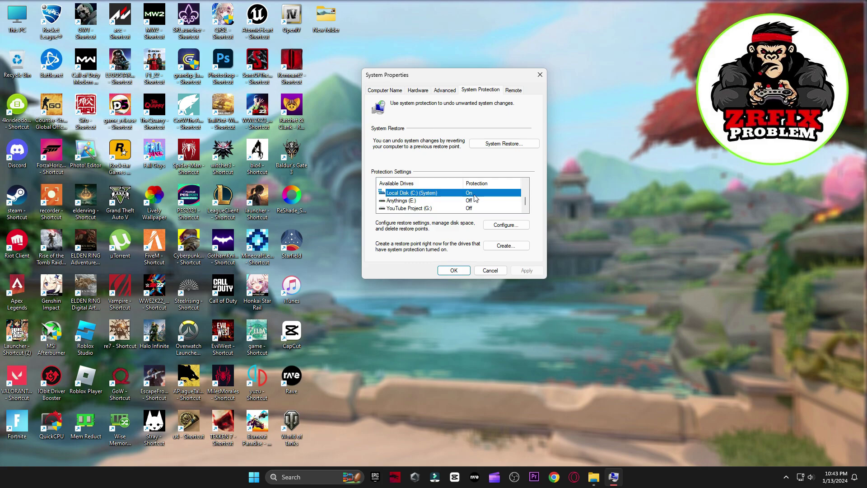
left_click(500, 225)
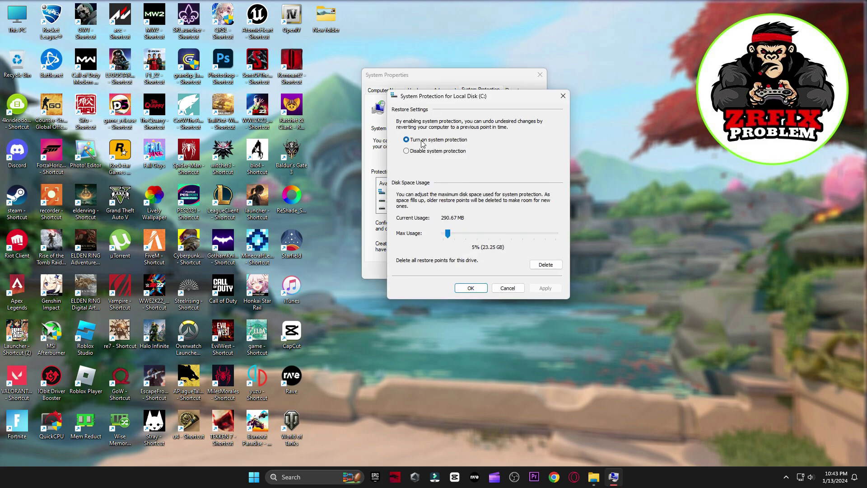
left_click(509, 291)
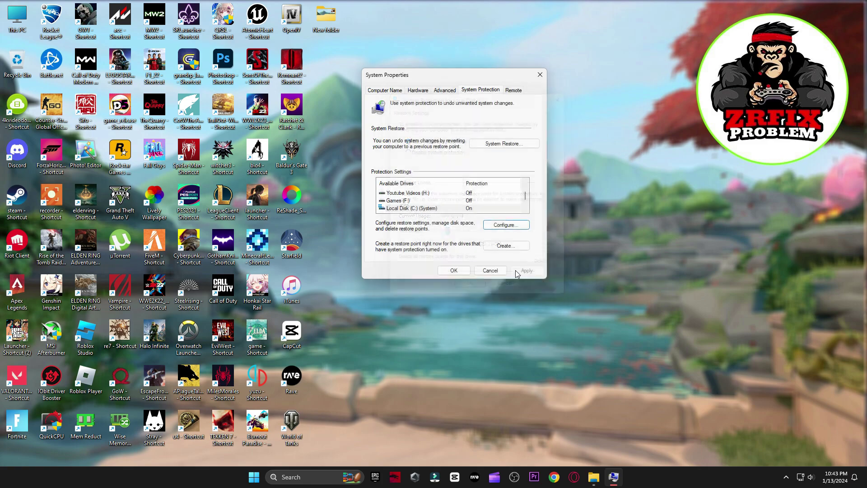
- Create a restore point with the description "backup" and close System Properties
left_click(506, 245)
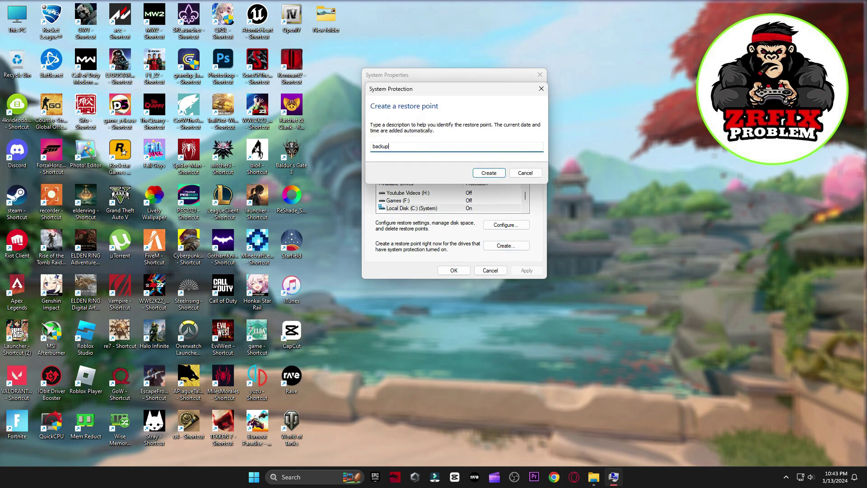
left_click(492, 172)
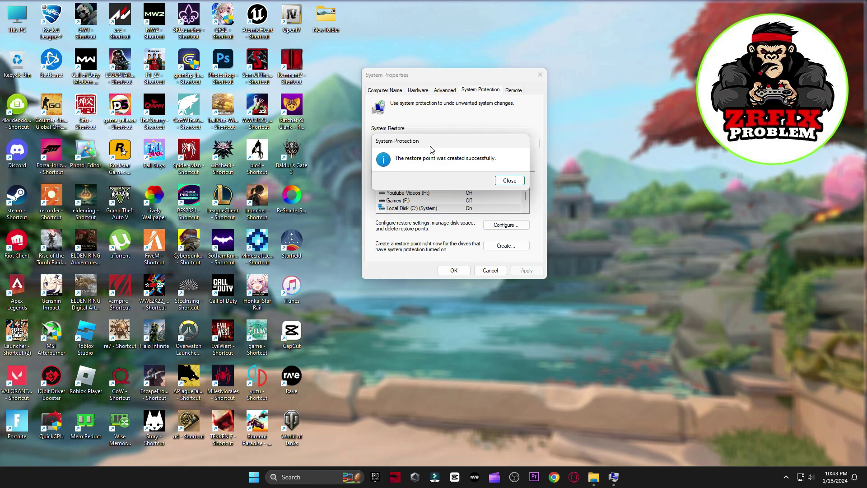
left_click(501, 187)
left_click(454, 270)
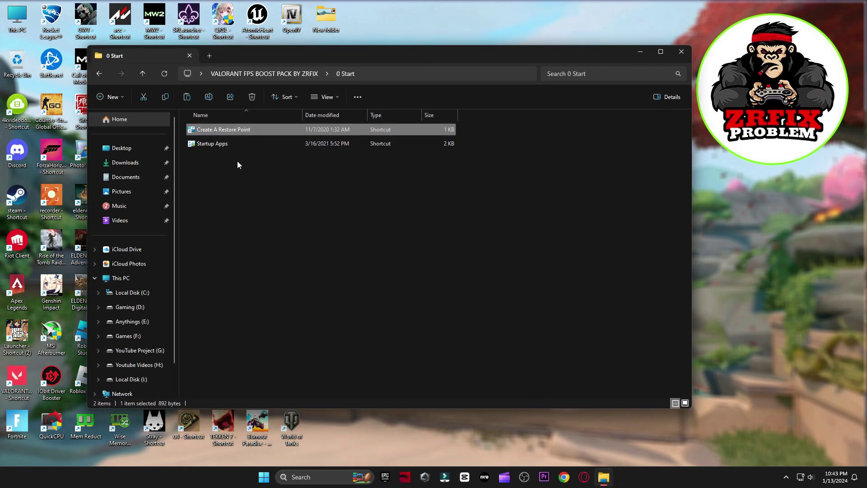
- Launch Startup Apps from the 0 Start folder and make sure uTorrent is disabled at startup
double_click(228, 143)
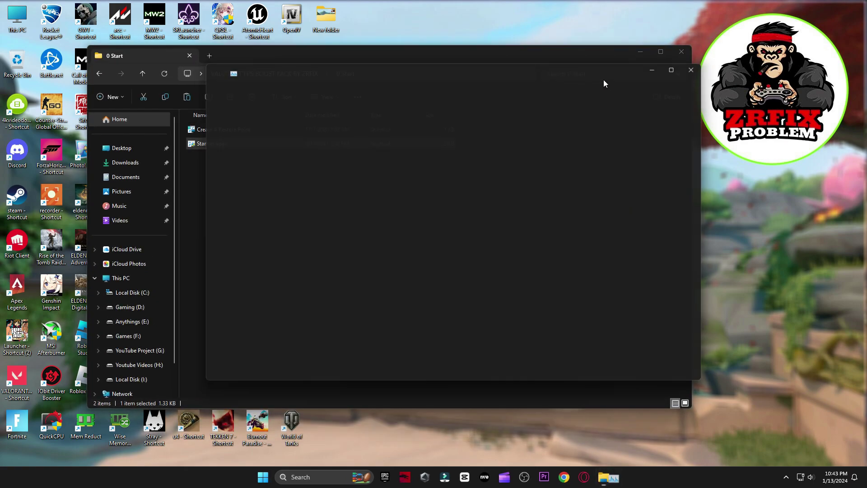
left_click_drag(603, 61, 598, 56)
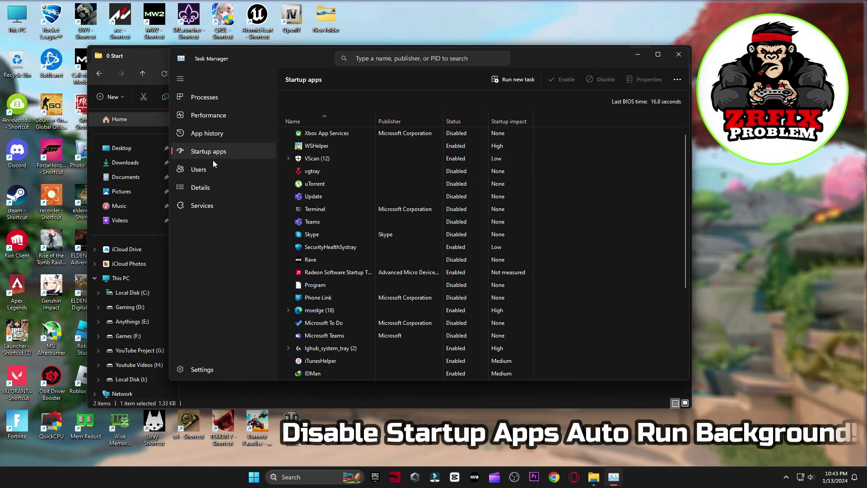
scroll(416, 270, "down", 4)
scroll(452, 244, "up", 4)
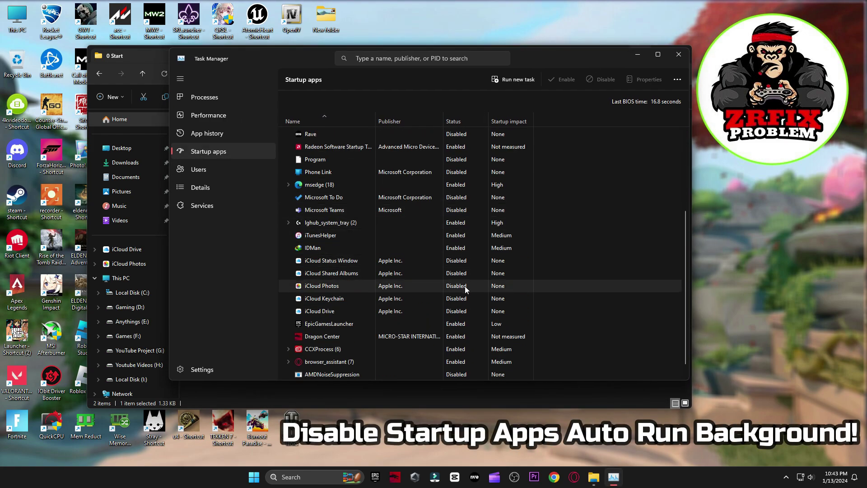
left_click(456, 183)
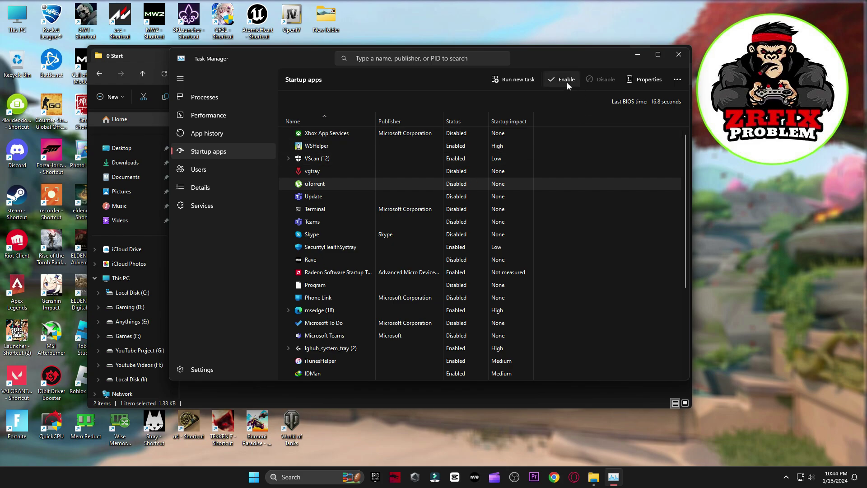
left_click(601, 79)
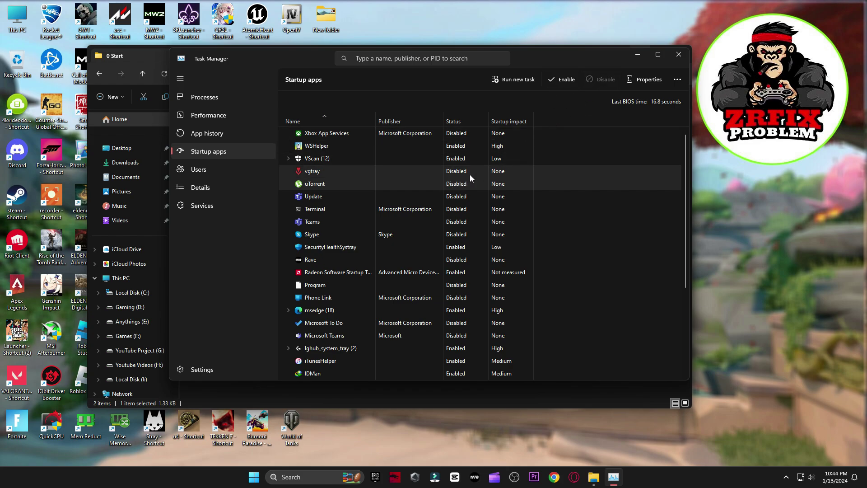
- Review the status of the remaining startup apps, including vgtray, Skype and the iCloud entries
left_click(450, 176)
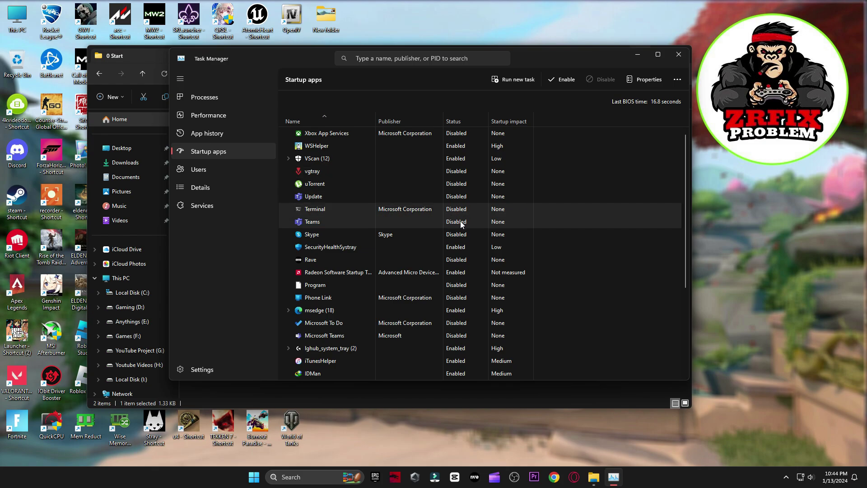
left_click(473, 237)
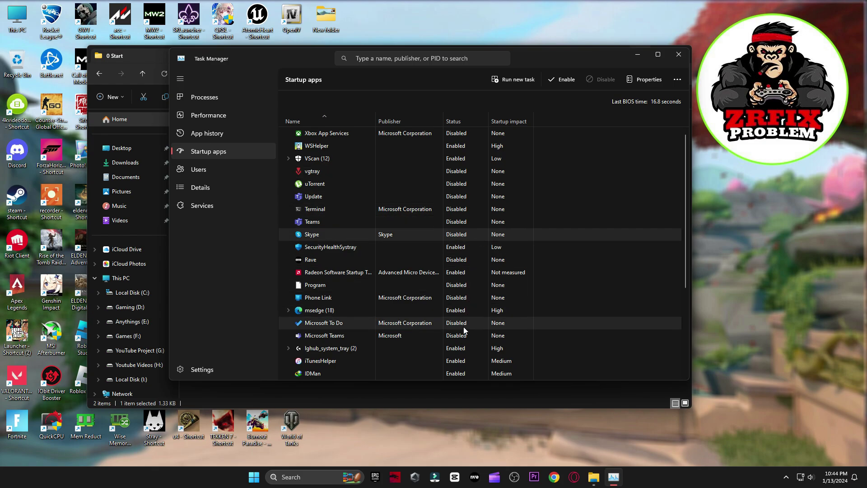
scroll(464, 329, "down", 3)
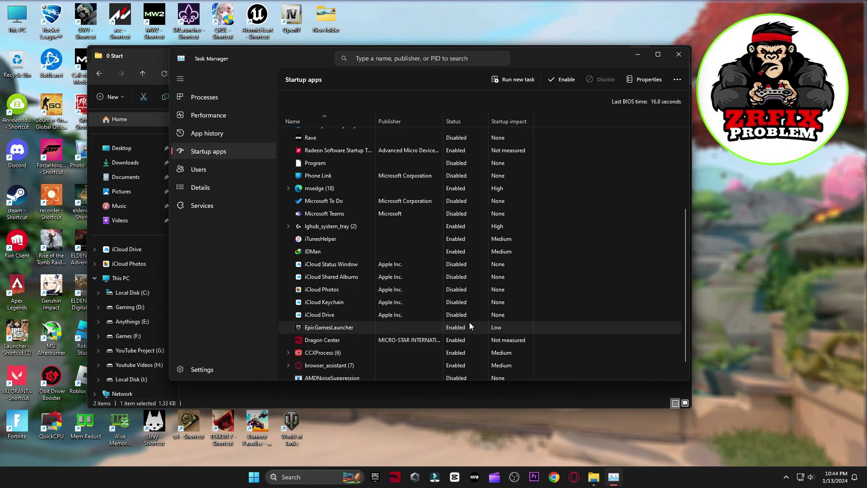
left_click(380, 277)
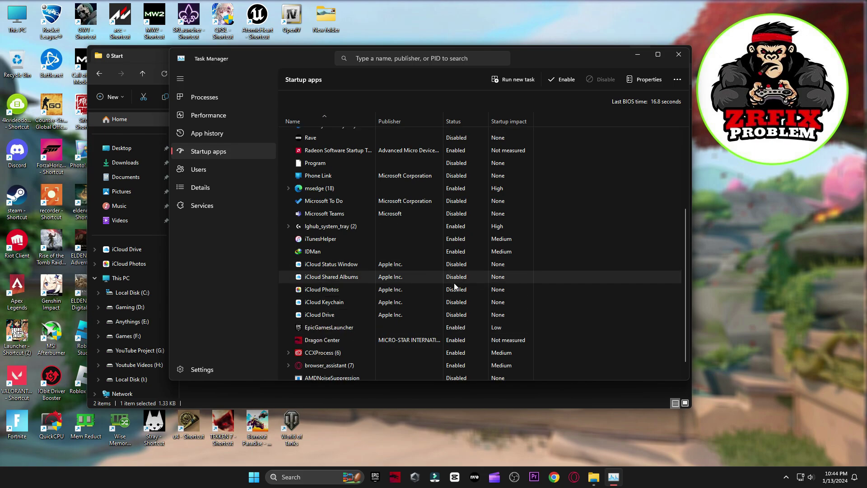
left_click(371, 298)
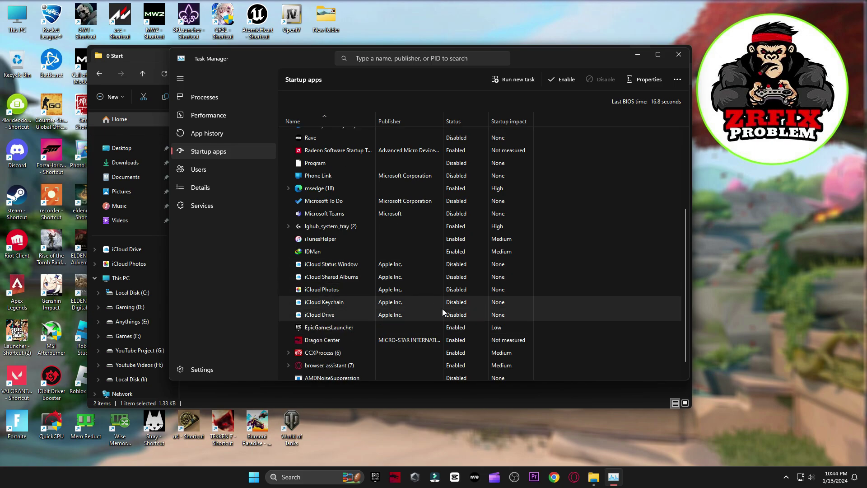
scroll(485, 300, "down", 1)
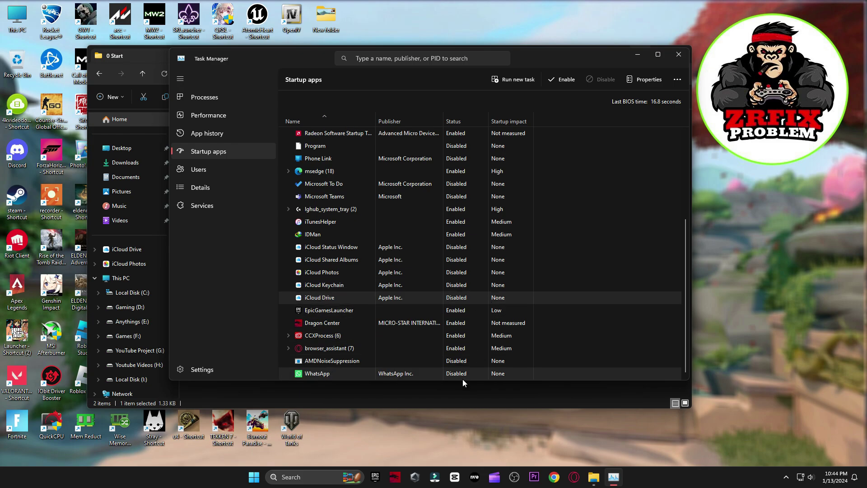
- Close Task Manager and open the 1 Windows Settings (Registry) folder of the boost pack
left_click(677, 56)
left_click(99, 73)
double_click(234, 143)
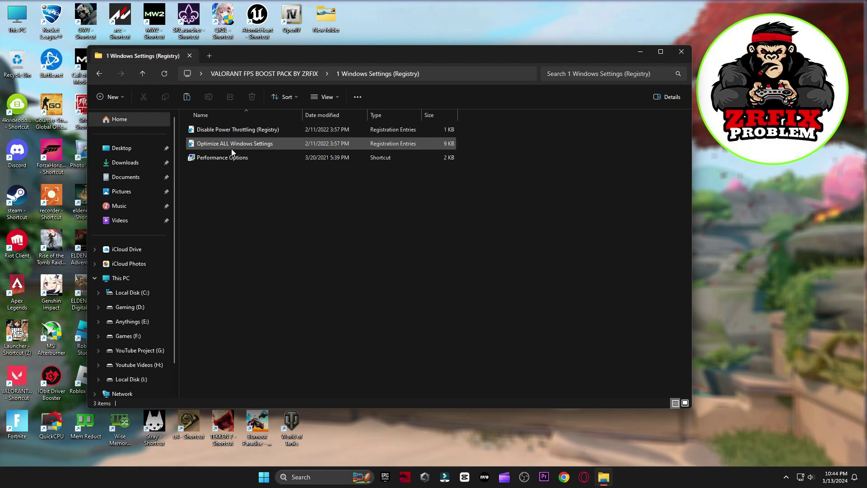
- Open the System section of Windows Settings and look through its options
left_click(264, 476)
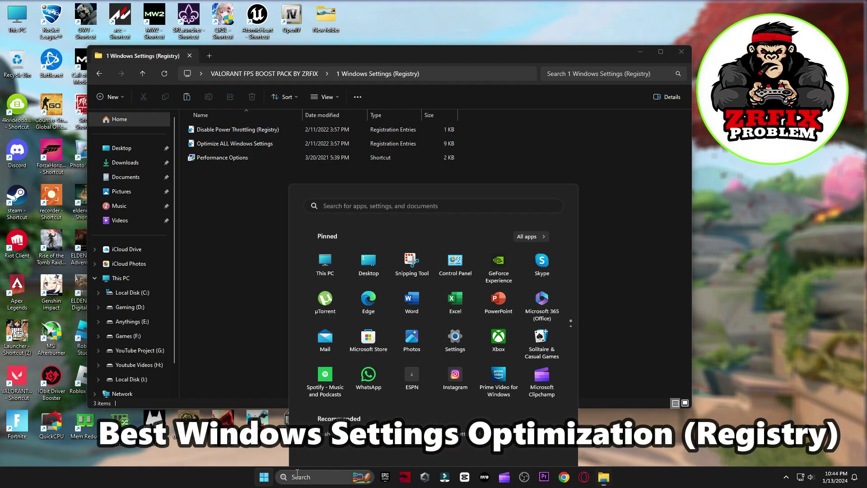
left_click(452, 291)
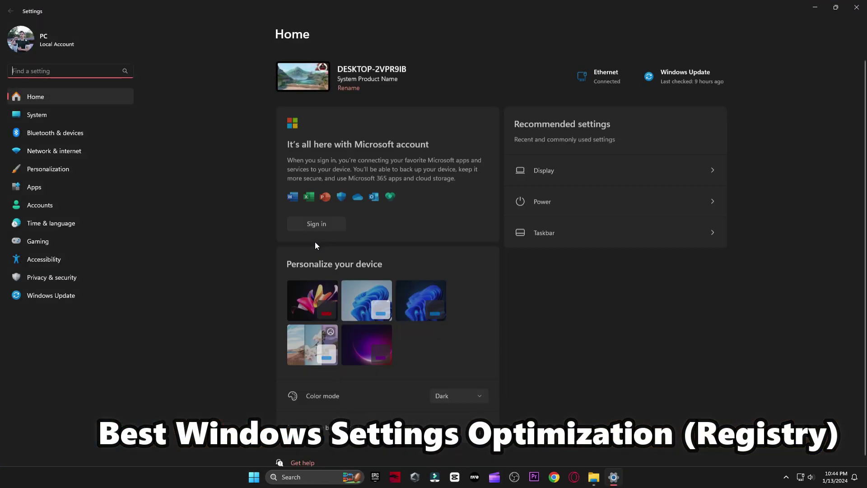
left_click(36, 114)
scroll(409, 280, "down", 6)
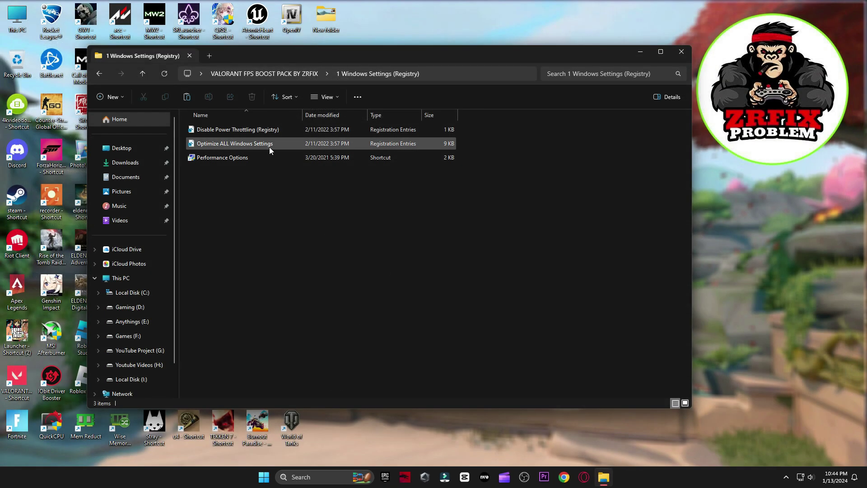
- Merge the Optimize ALL Windows Settings and Disable Power Throttling (Registry) files into the Windows registry
double_click(270, 144)
left_click(500, 250)
left_click(533, 240)
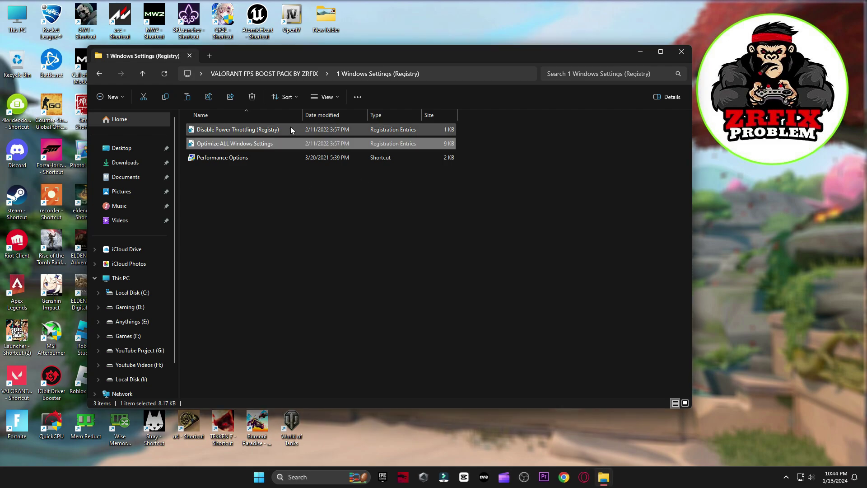
double_click(291, 129)
left_click(500, 251)
left_click(530, 240)
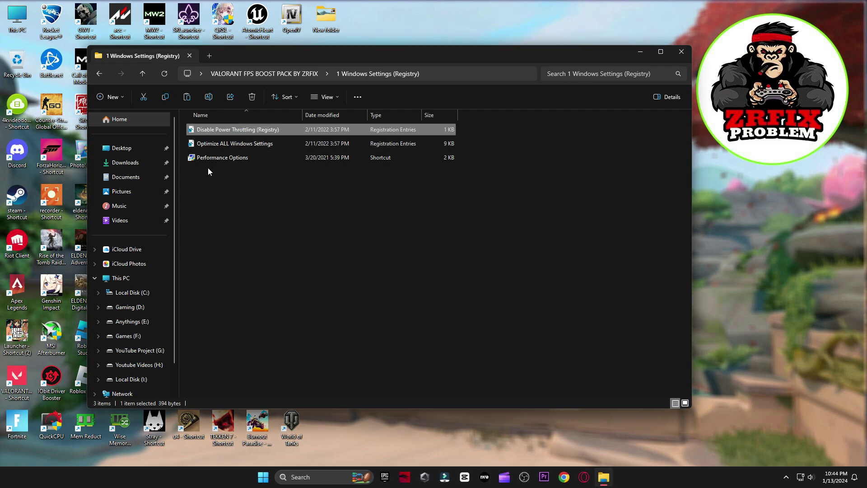
- Open Performance Options from the pack and accept the visual effects with Let Windows choose what's best for my computer
double_click(211, 158)
left_click_drag(148, 55, 226, 54)
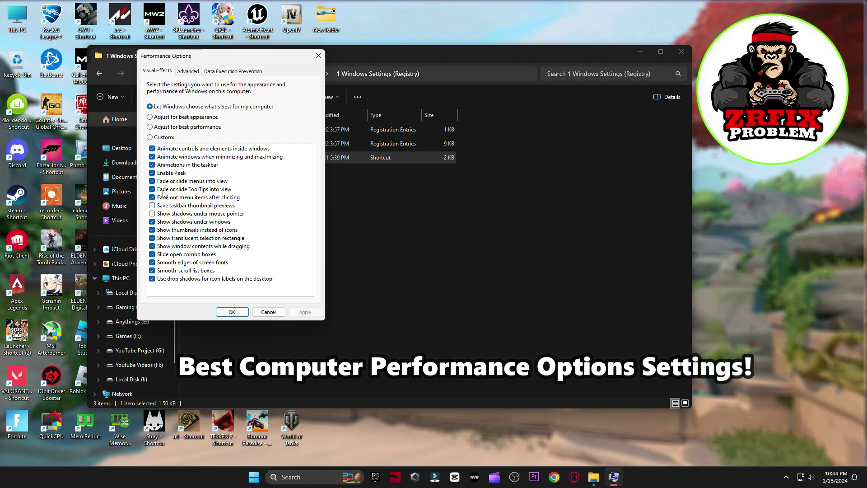
left_click(232, 311)
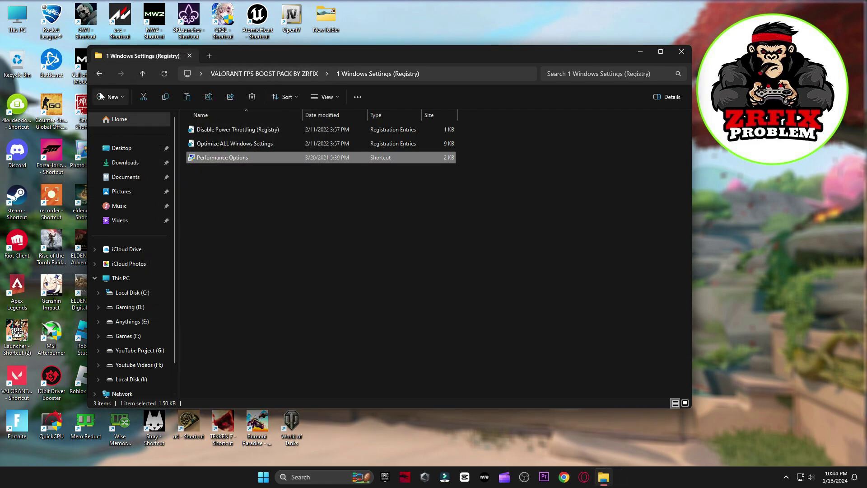
- Run Delete Prefetch Files, Delete Temporary Files and Delete Windows Update Cache from the pack's 2 Cleanup folder
left_click(99, 73)
double_click(212, 157)
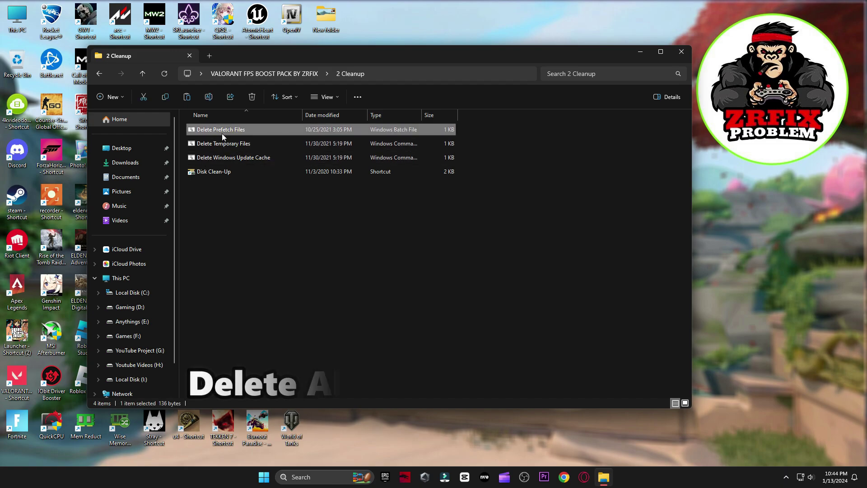
double_click(221, 132)
double_click(228, 143)
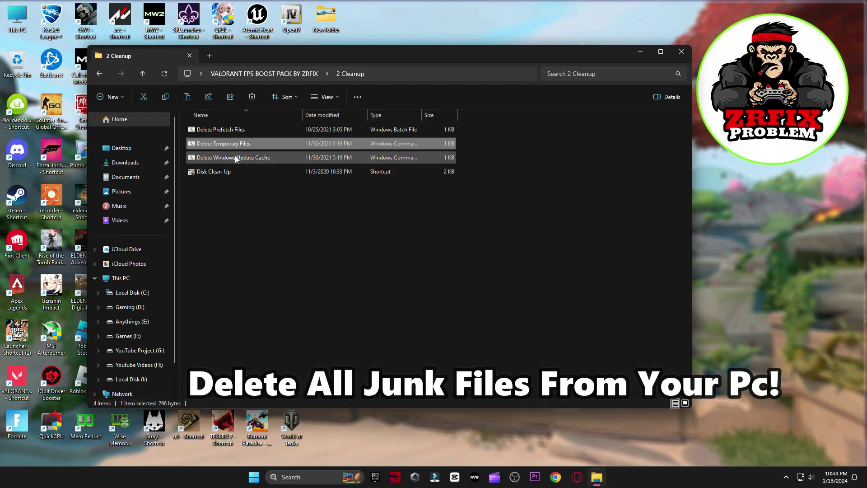
double_click(234, 157)
key("Return")
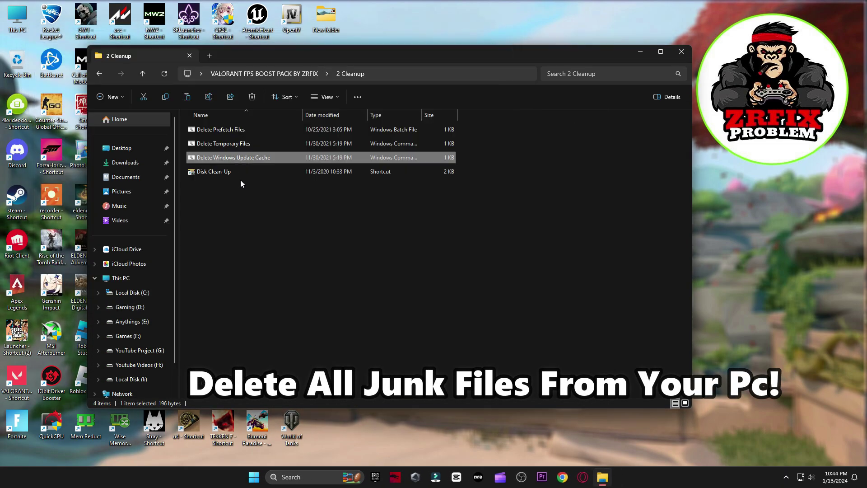
- Run Disk Clean-Up from the 2 Cleanup folder on drive C:, selecting all file categories and permanently deleting them
double_click(242, 172)
left_click(411, 251)
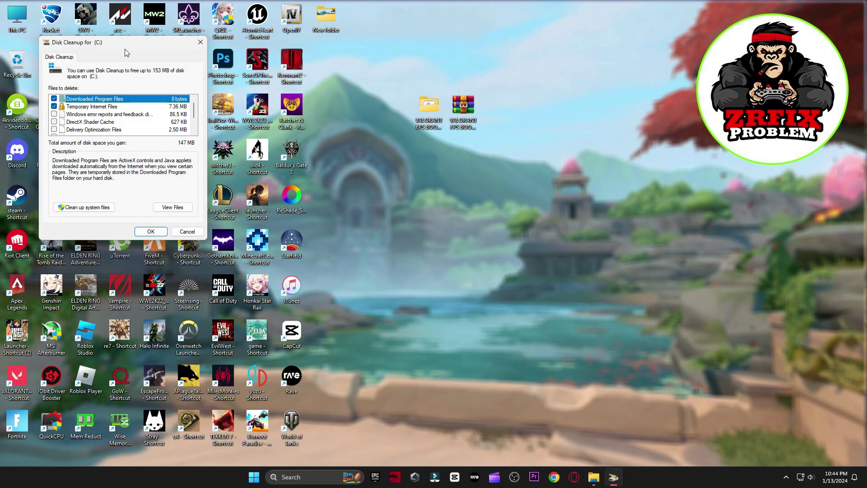
left_click_drag(125, 53, 464, 81)
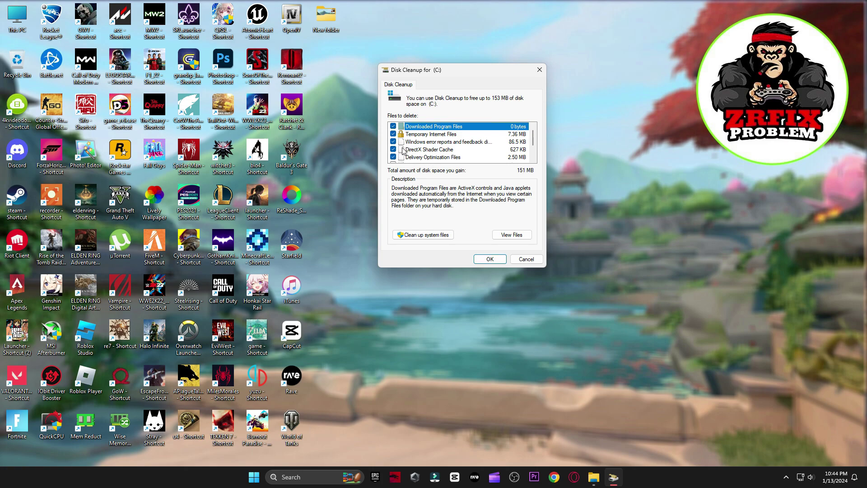
scroll(403, 150, "down", 1)
left_click(489, 259)
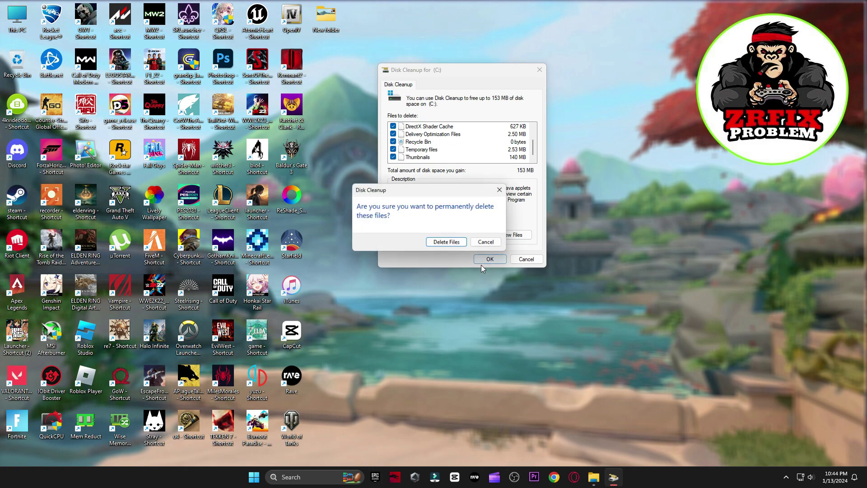
left_click(443, 246)
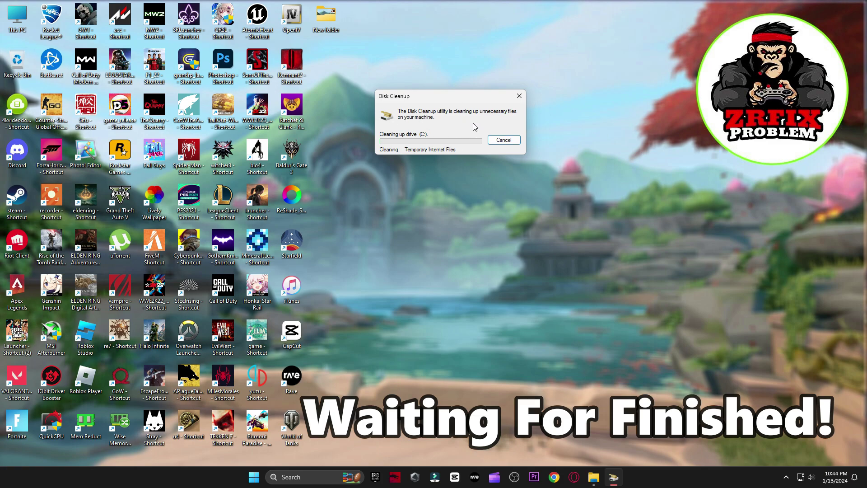
- Open the pack's 3 GPU Settings folder and look through the recommended settings images in its AMD folder
left_click(593, 476)
key("alt+Left")
left_click(229, 171)
double_click(229, 171)
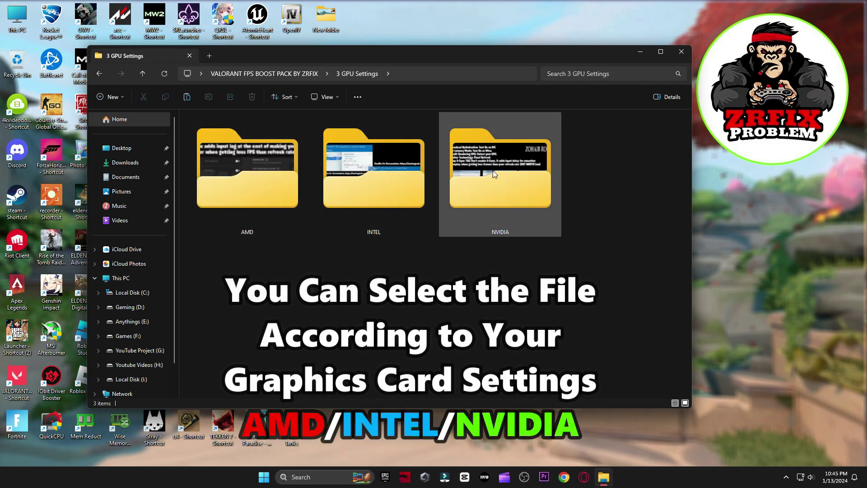
double_click(261, 185)
double_click(226, 142)
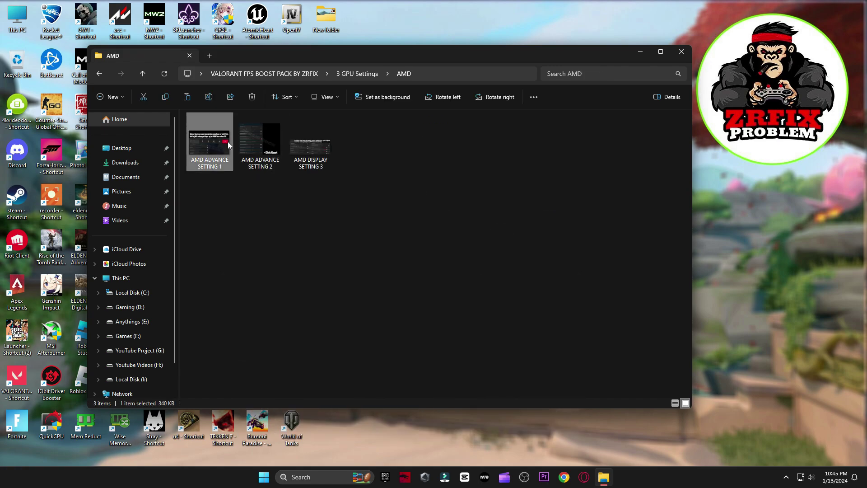
key("Right")
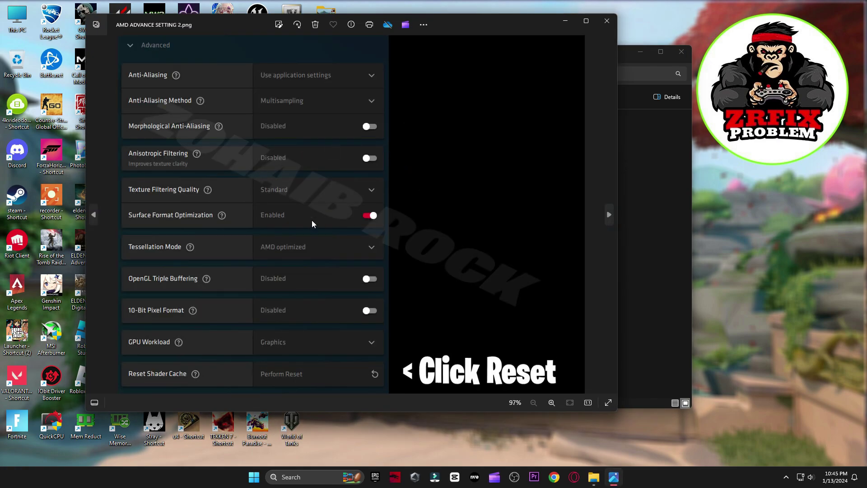
key("Right")
left_click(606, 21)
key("BackSpace")
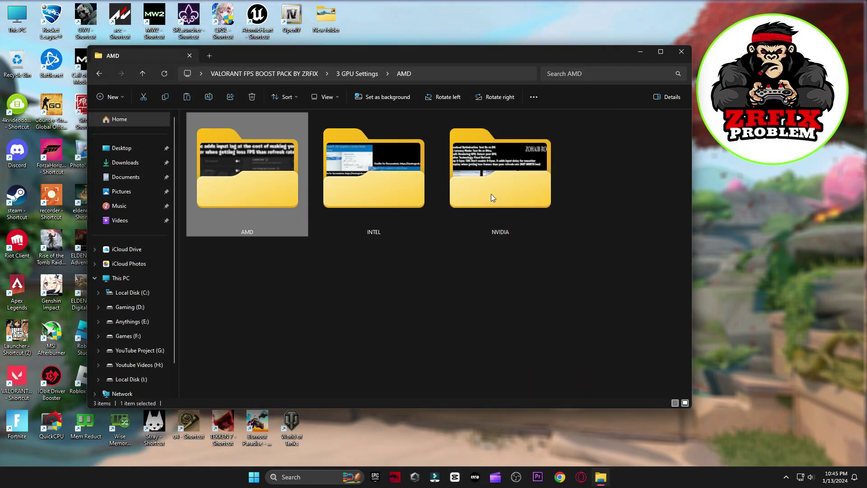
- View the recommended settings images in the INTEL folder and the Manage 3D Settings image in the NVIDIA folder
double_click(397, 183)
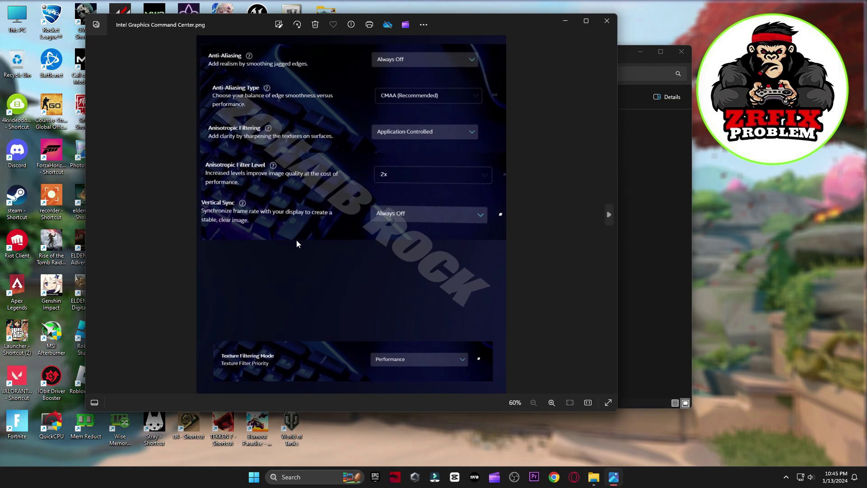
key("Right")
left_click(609, 24)
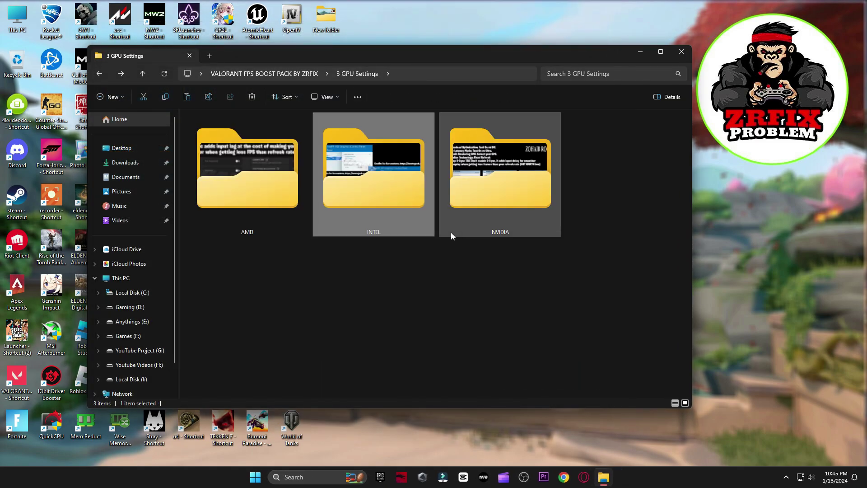
double_click(447, 194)
key("Return")
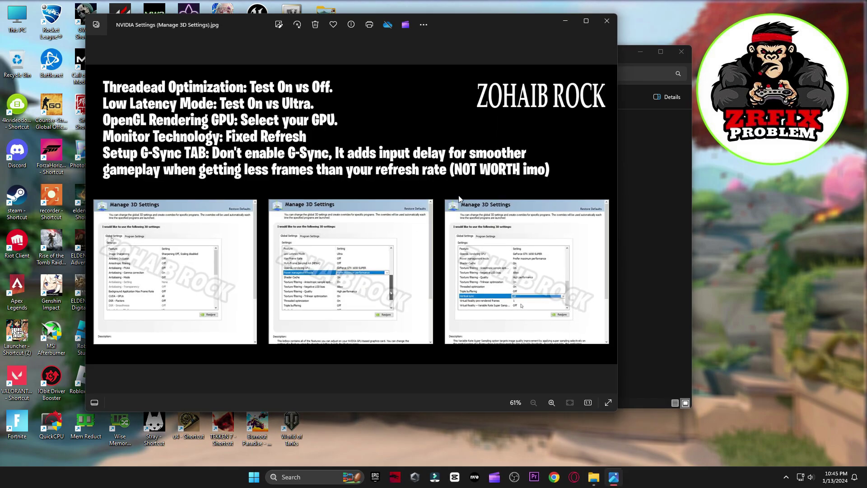
- Open NVIDIA Control Panel and review the image preview option and the global Manage 3D settings
right_click(754, 198)
left_click(787, 342)
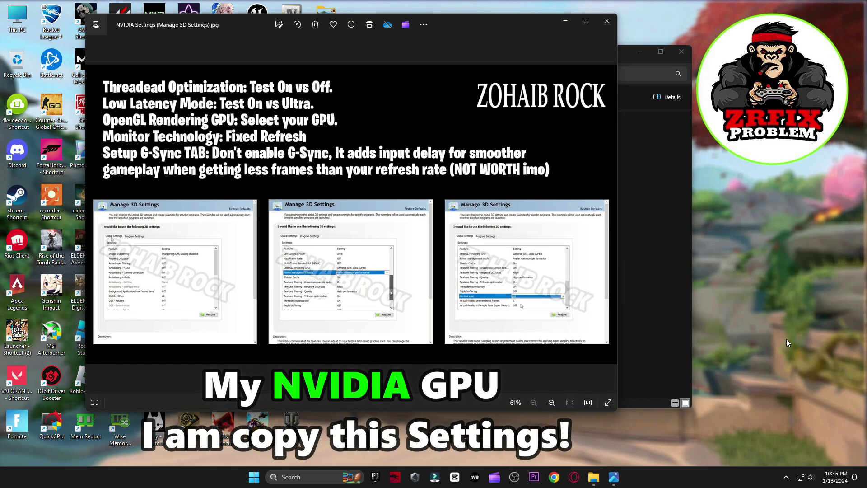
left_click(787, 260)
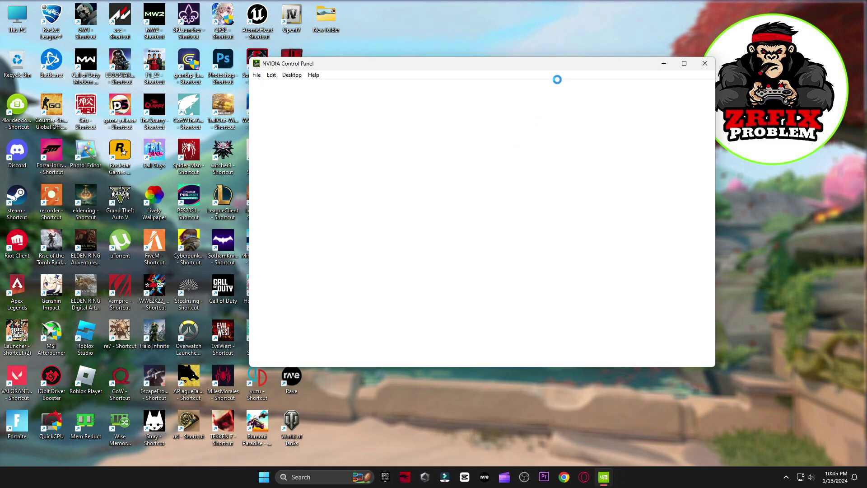
left_click_drag(545, 66, 520, 54)
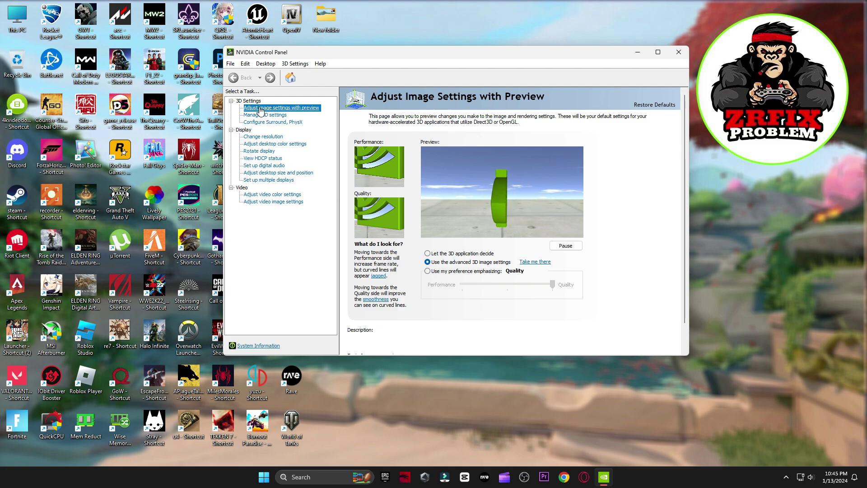
mouse_move(438, 262)
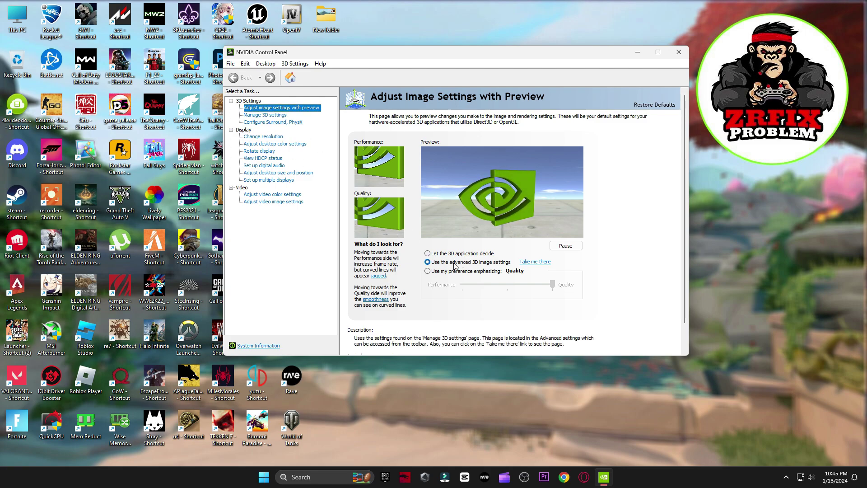
left_click(271, 116)
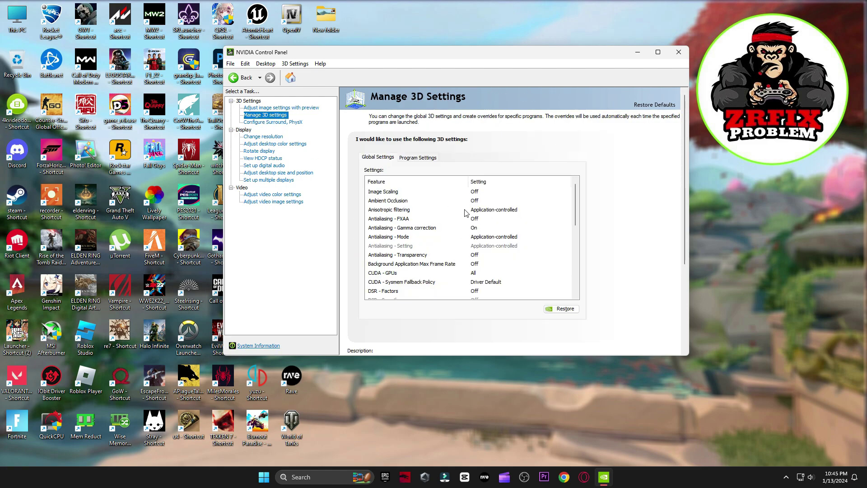
scroll(465, 213, "down", 5)
scroll(496, 234, "down", 2)
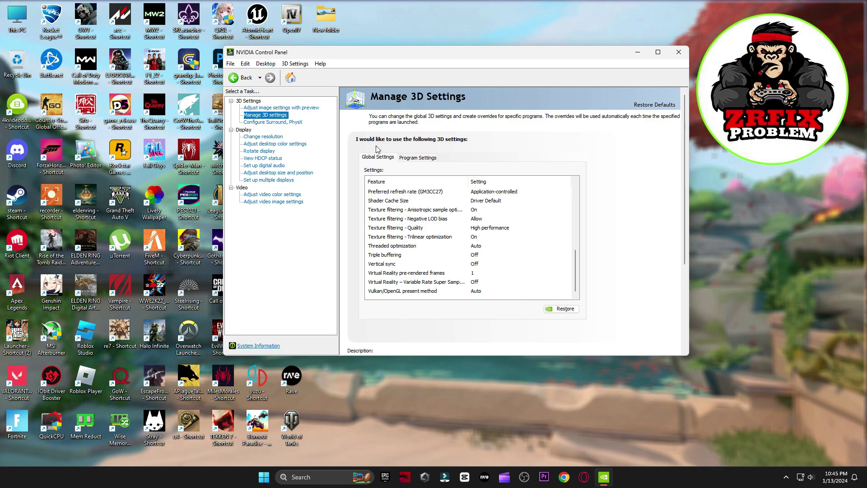
left_click(311, 108)
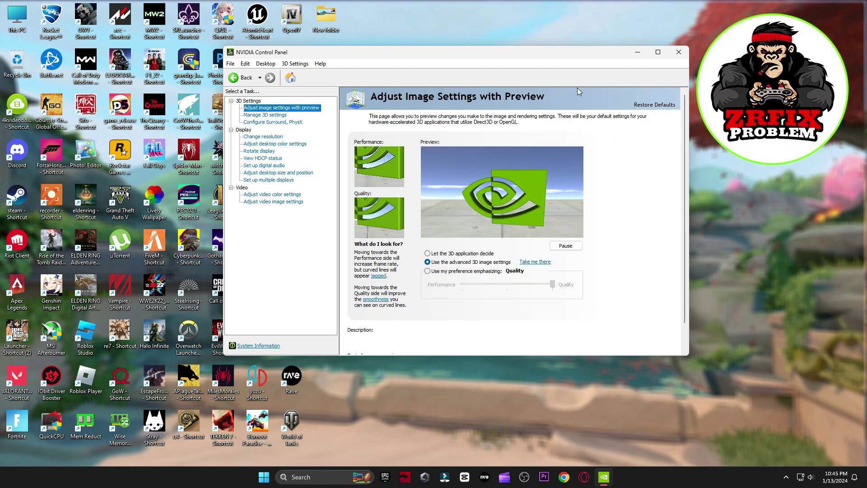
left_click(678, 52)
- Open GeForce Experience and check for graphics driver updates
left_click(337, 477)
type("g")
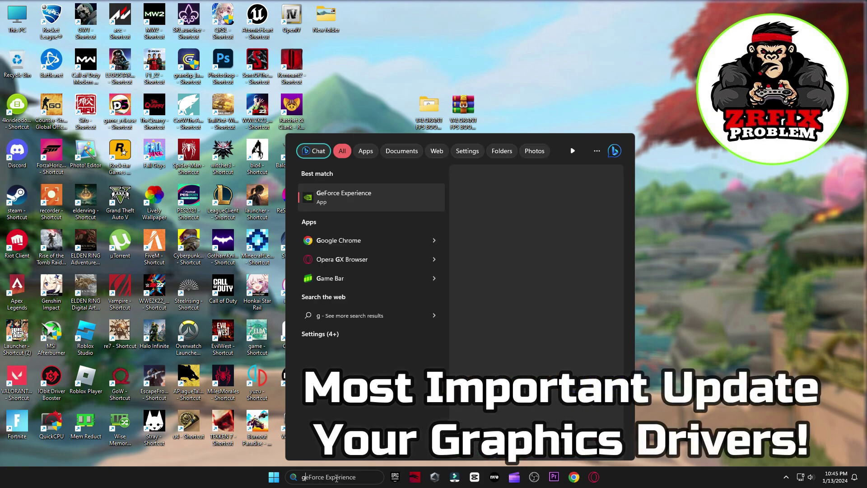
type("ef")
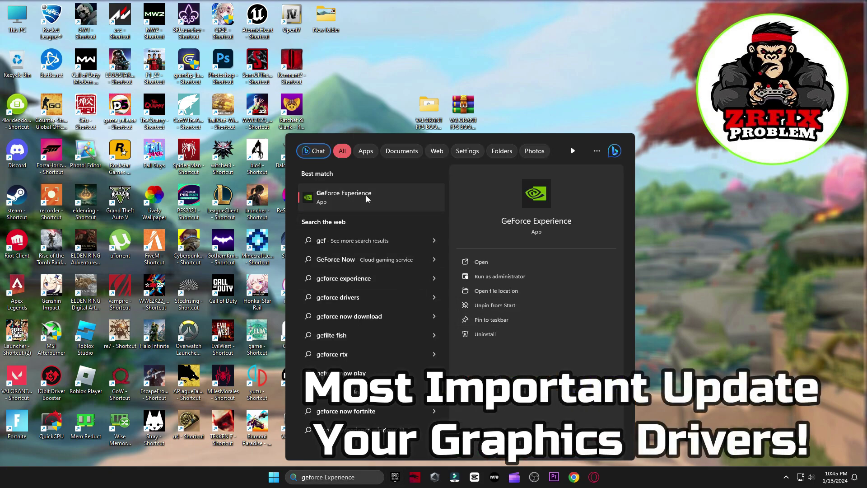
left_click(366, 195)
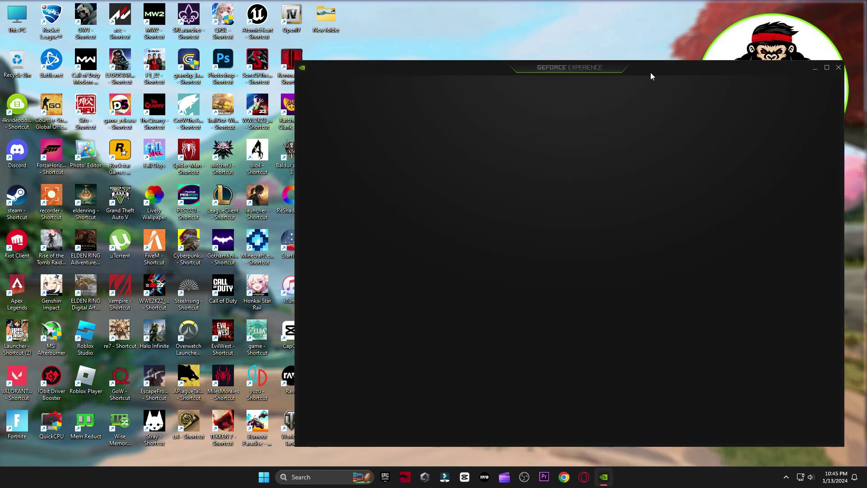
left_click_drag(651, 74, 496, 52)
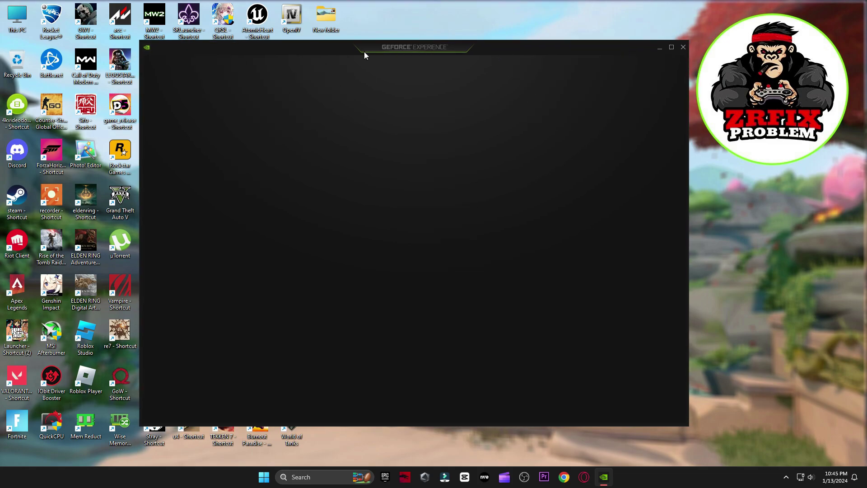
left_click(217, 64)
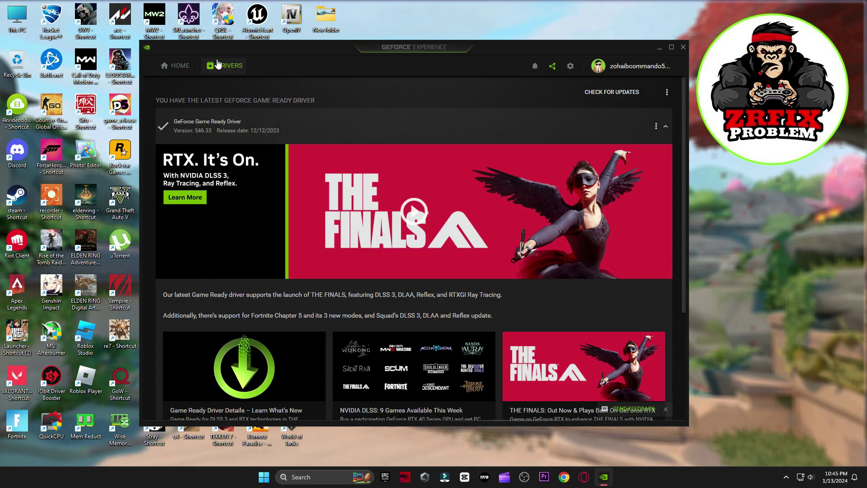
left_click(612, 93)
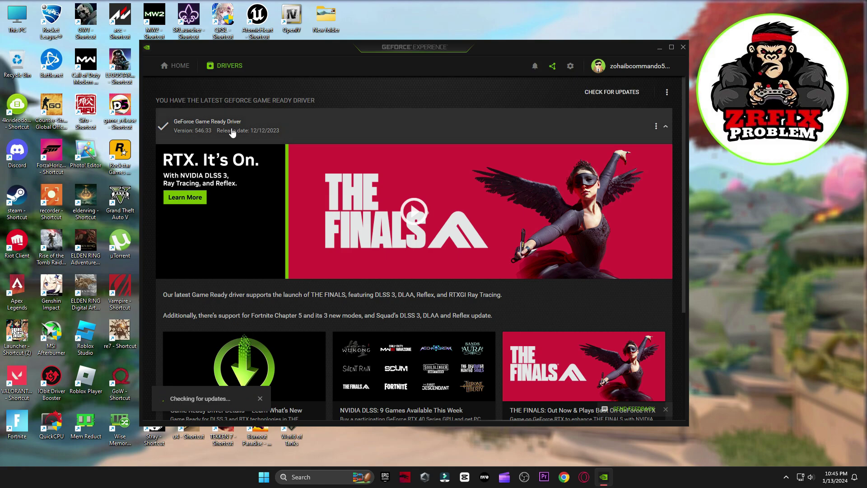
left_click(683, 47)
- Locate the 64bit Quick-CPU installer in the pack's 4 Power Plan folder, and launch the already installed QuickCPU
double_click(423, 118)
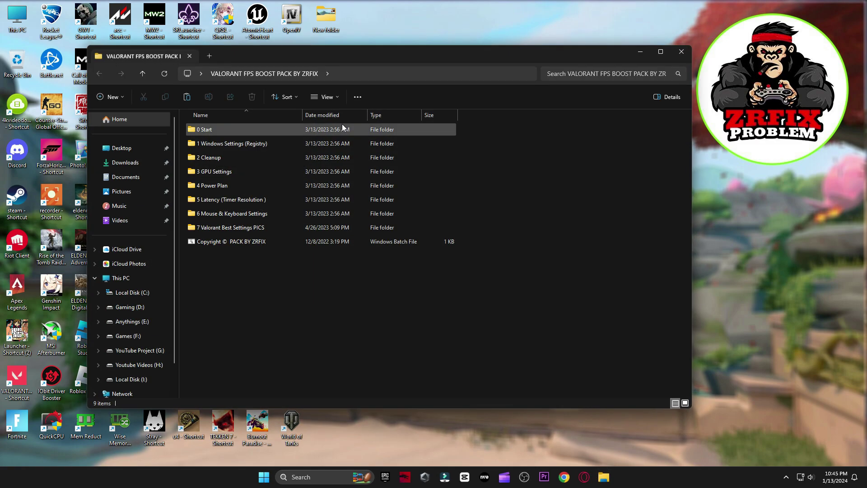
left_click(219, 186)
double_click(219, 186)
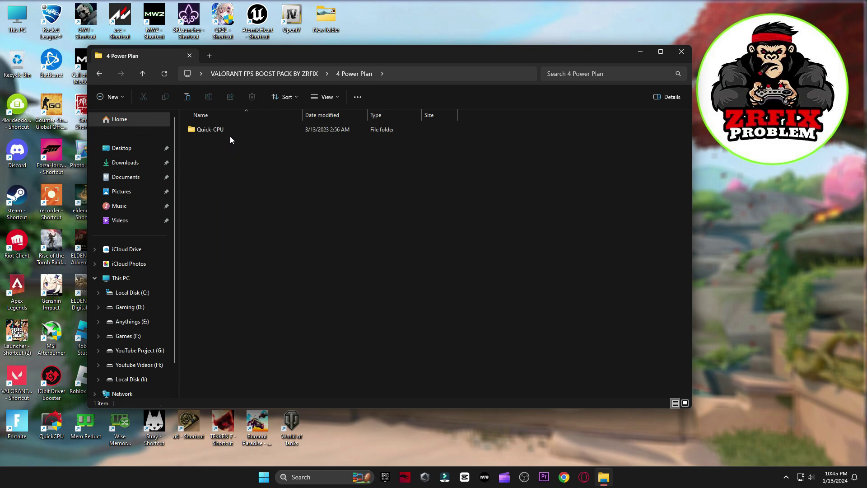
double_click(228, 130)
double_click(226, 142)
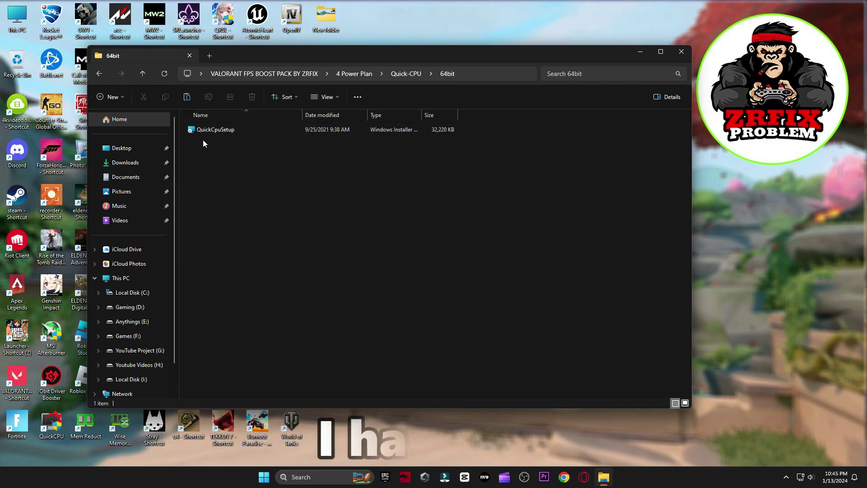
double_click(53, 427)
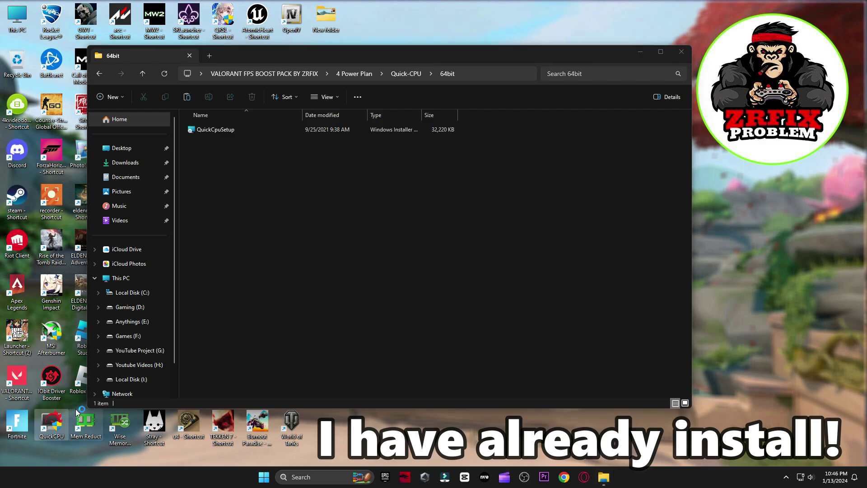
left_click(682, 51)
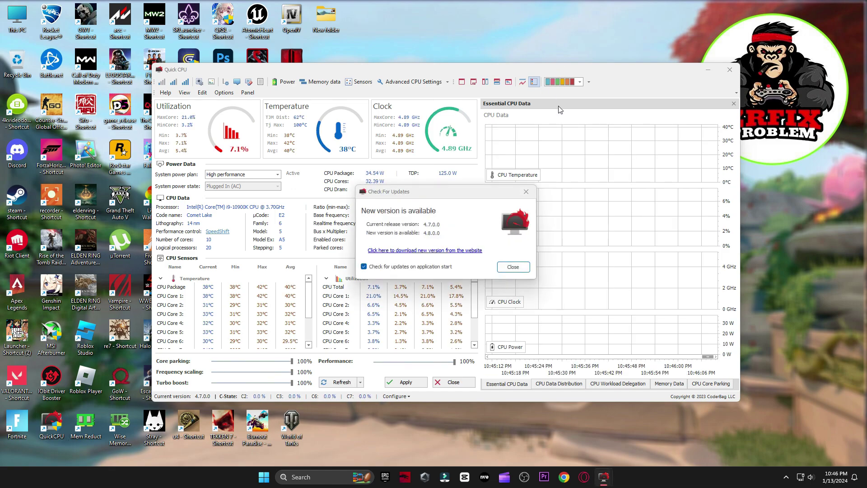
- Dismiss the update notice in Quick CPU and select High performance as the system power plan
left_click(513, 267)
left_click_drag(591, 70, 541, 57)
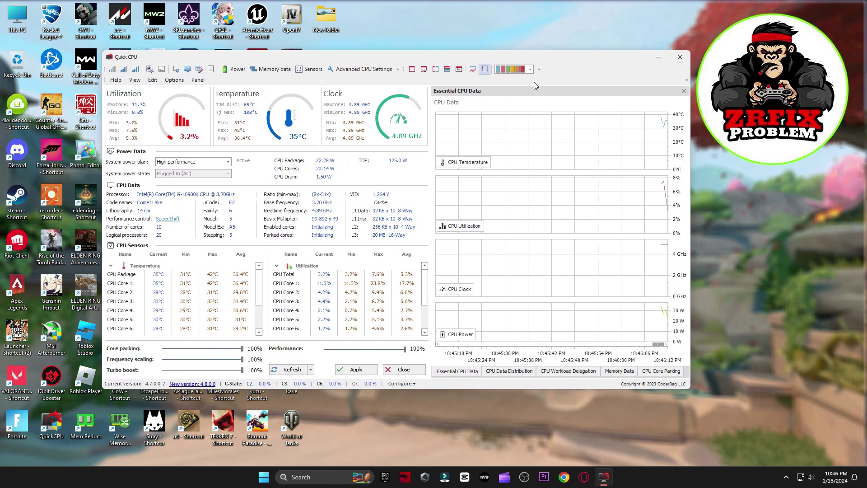
left_click(227, 162)
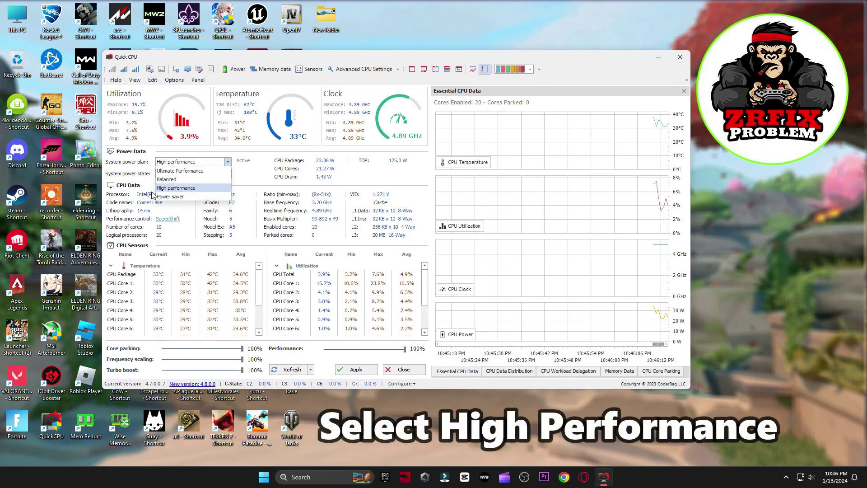
left_click(174, 188)
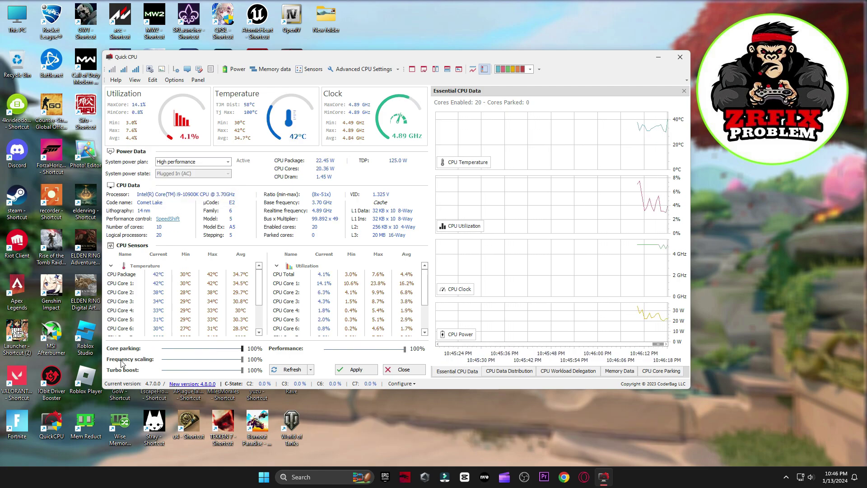
- Set Quick CPU's frequency scaling and performance to 100%, apply the settings and close the program
left_click_drag(163, 359, 243, 359)
left_click_drag(369, 356, 311, 358)
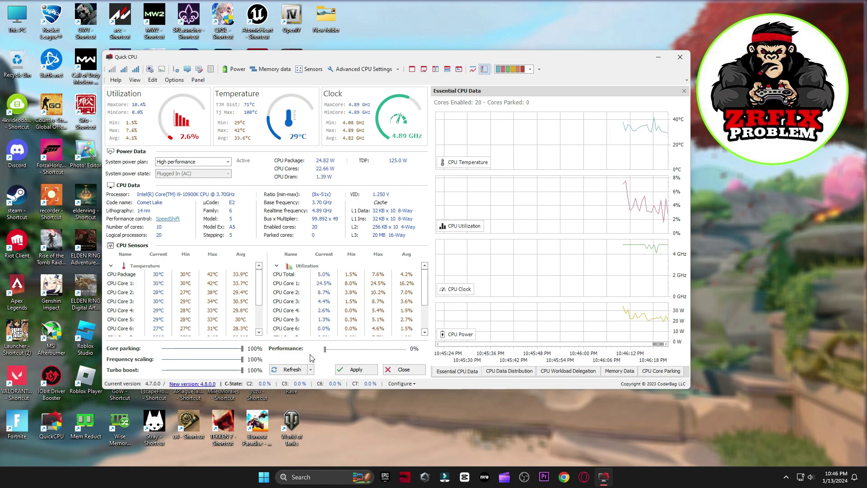
left_click(356, 369)
left_click(445, 248)
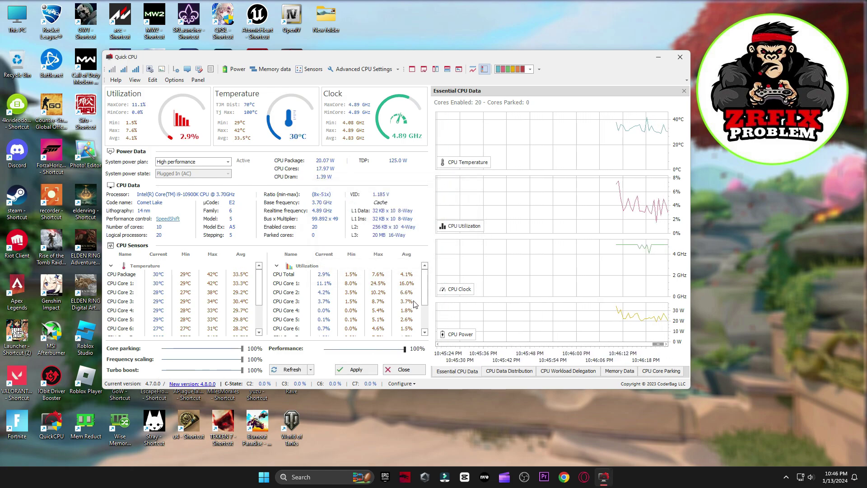
left_click(403, 370)
- Open the Windows power plan options to check the High performance plan, hide the additional plans and close the window
left_click(315, 478)
type("p")
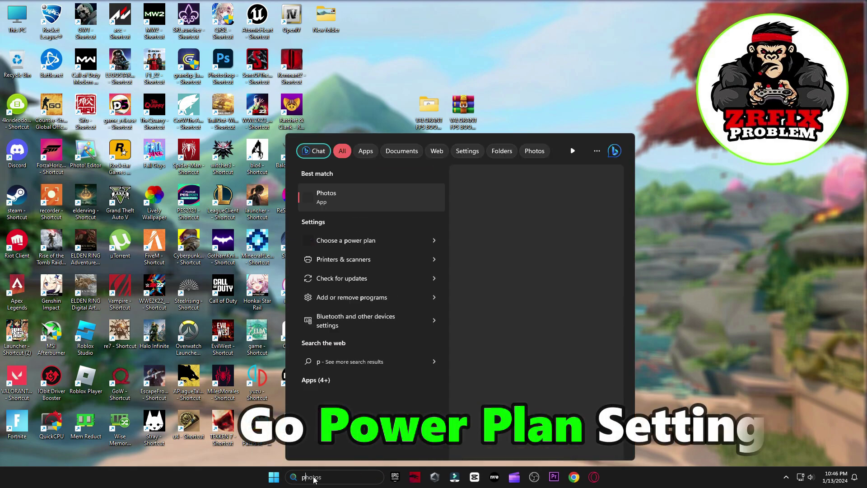
type("ower")
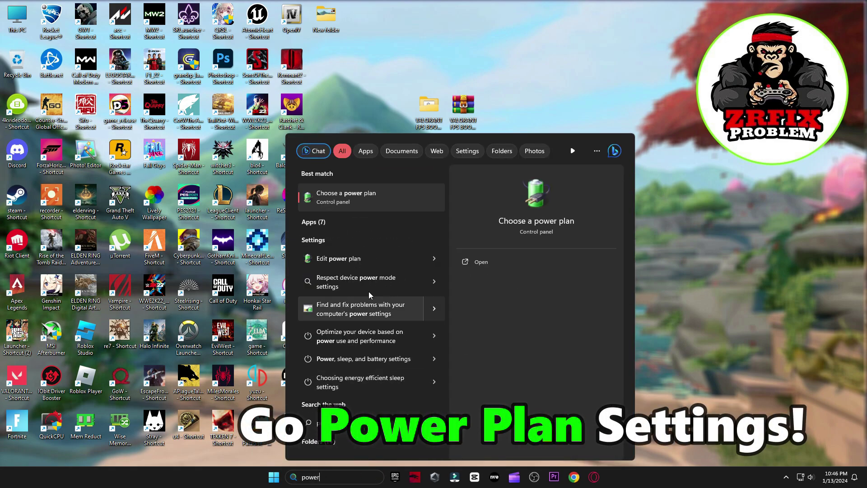
left_click(374, 193)
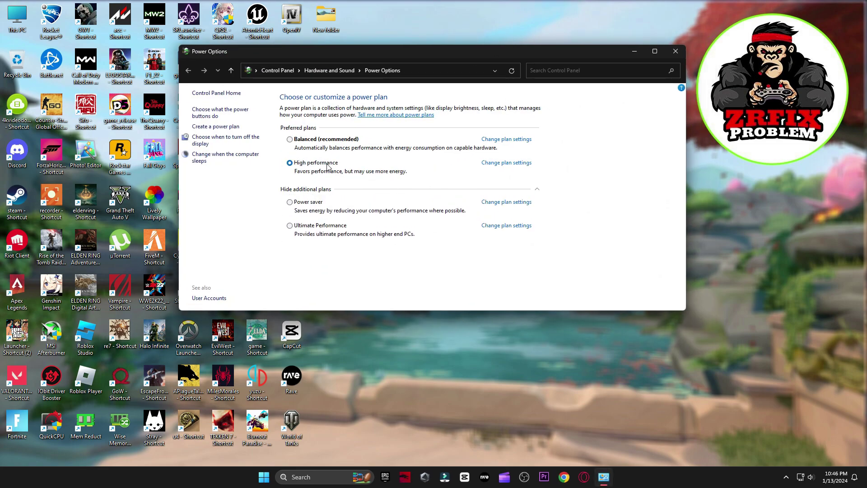
left_click(537, 189)
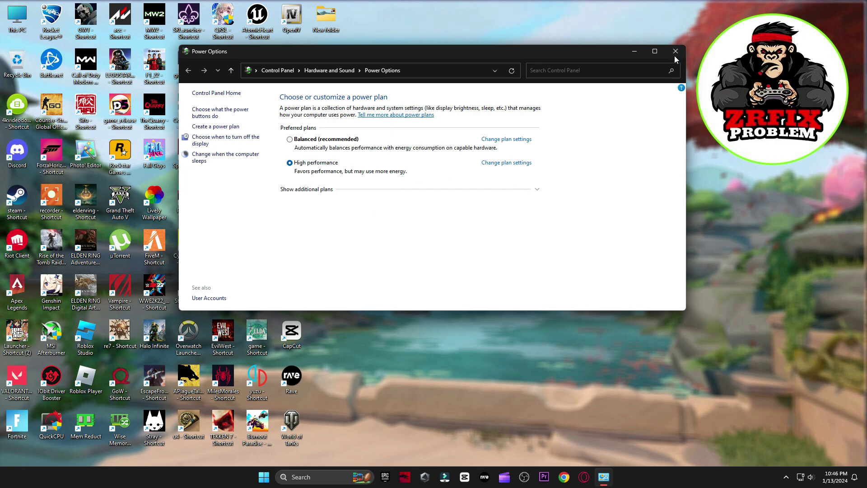
left_click(672, 53)
- Launch Timer Resolution from the pack's 5 Latency folder, set it to the maximum resolution and leave it running minimized
double_click(429, 106)
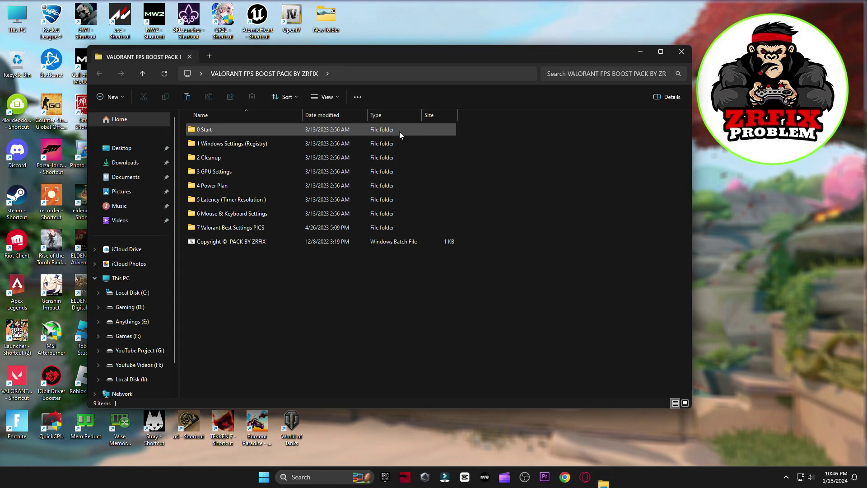
double_click(245, 200)
double_click(228, 131)
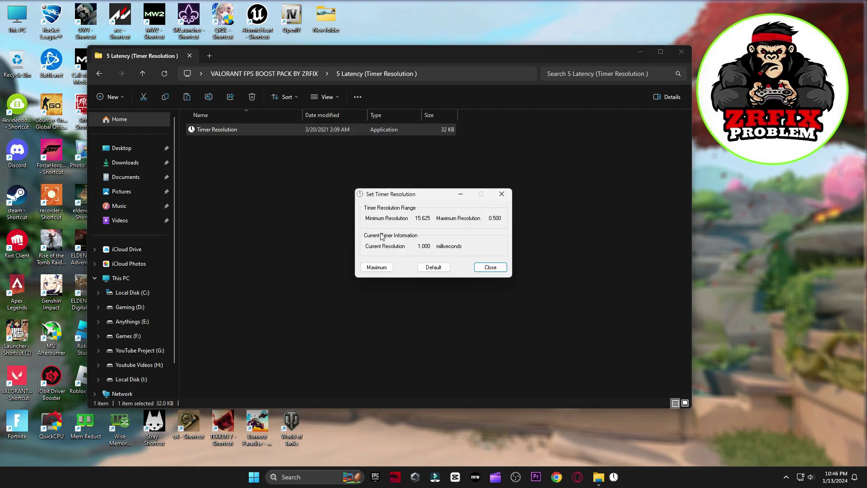
left_click(434, 267)
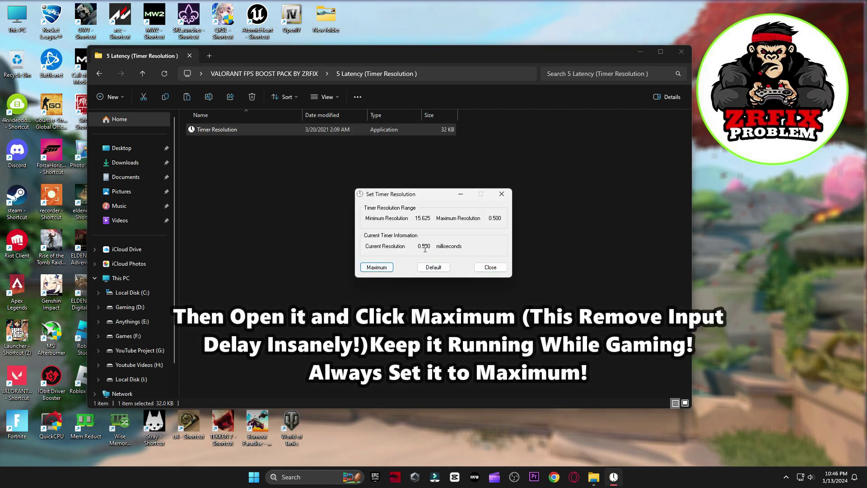
left_click(490, 267)
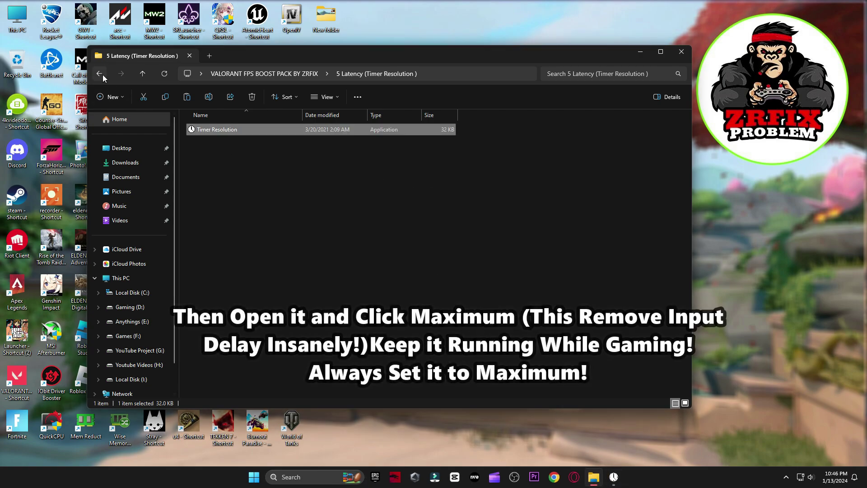
- Open M1 Mouse Acceleration from the 6 Mouse & Keyboard Settings folder and review the mouse's pointer and button options
left_click(99, 74)
double_click(239, 214)
double_click(260, 140)
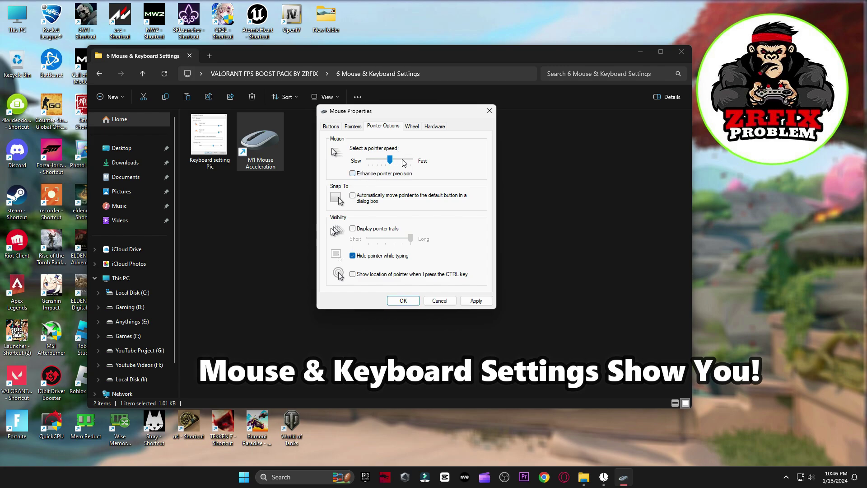
left_click(330, 127)
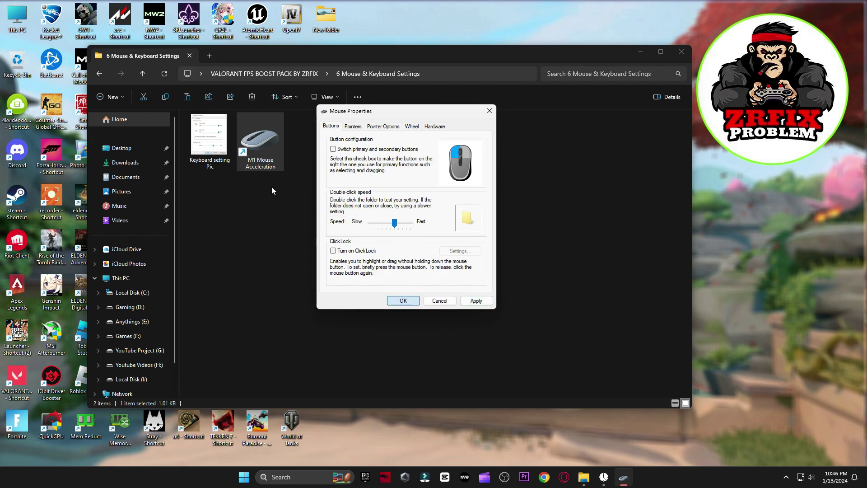
- Compare the Keyboard setting Pic with the Windows Keyboard Properties side by side, and close both
double_click(209, 140)
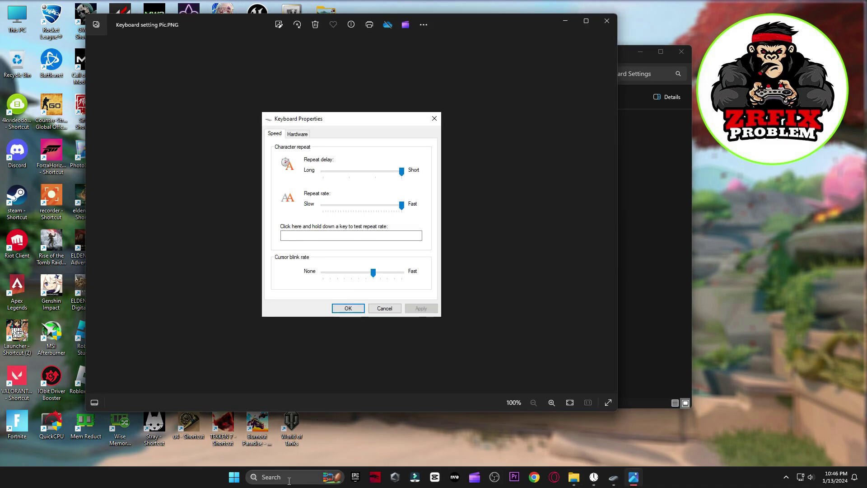
left_click(289, 477)
type("keyboard")
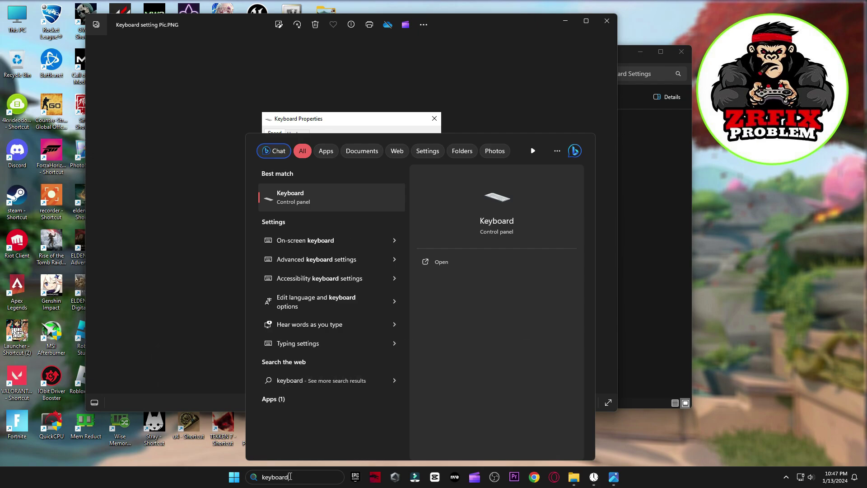
left_click(309, 189)
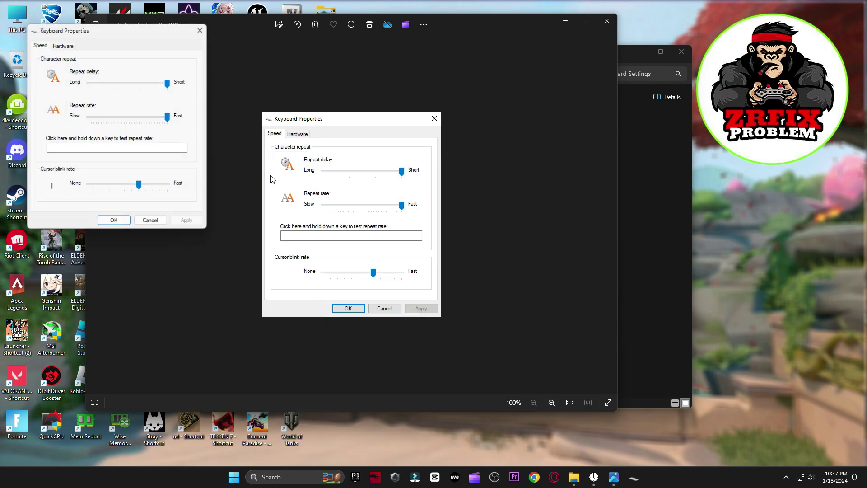
left_click_drag(150, 39, 567, 121)
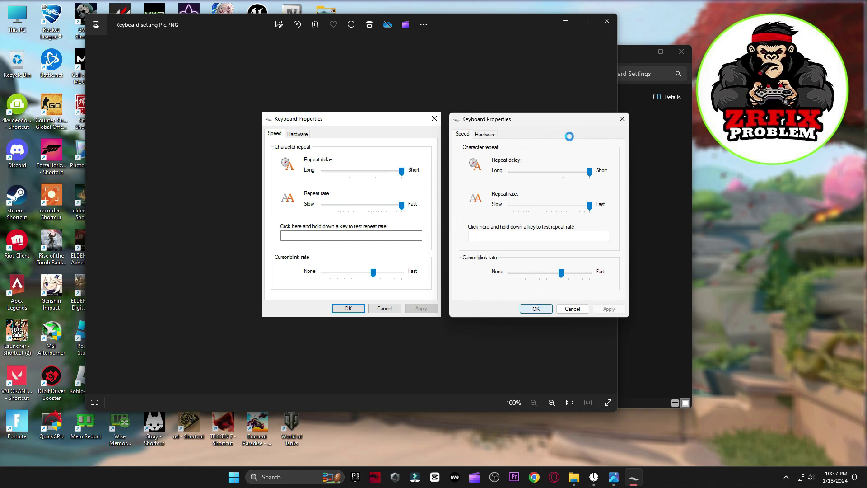
left_click(597, 43)
left_click(606, 21)
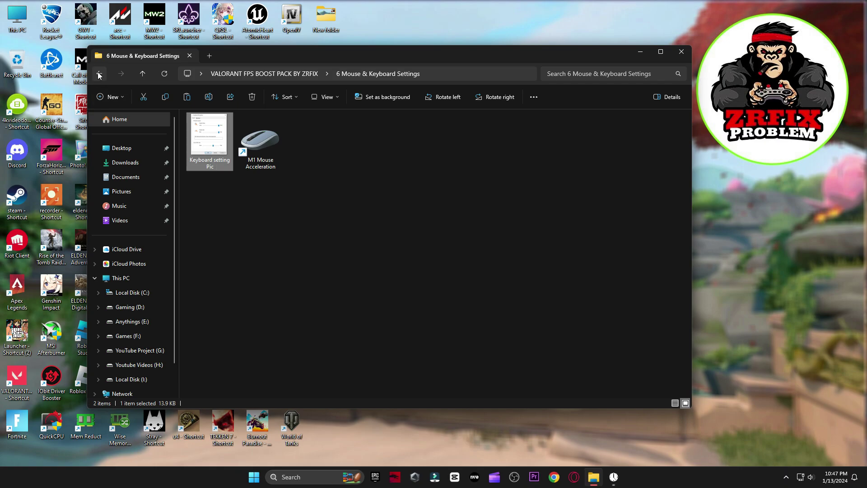
- View the general and graphics quality pictures in the 7 Valorant Best Settings PICS folder, and close the viewer and folder
key("BackSpace")
left_click(243, 228)
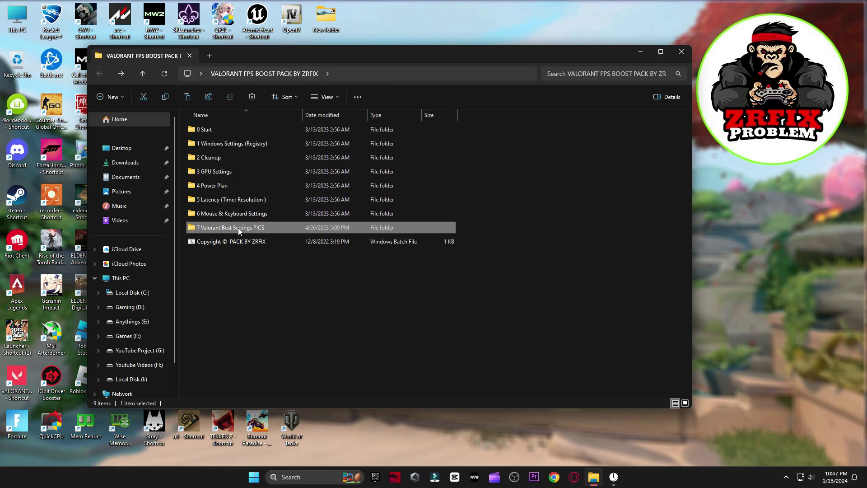
double_click(238, 228)
double_click(221, 150)
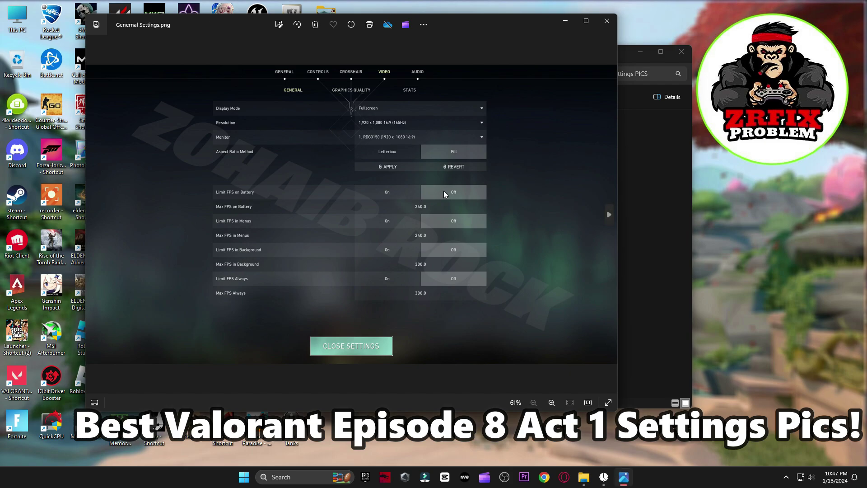
key("Right")
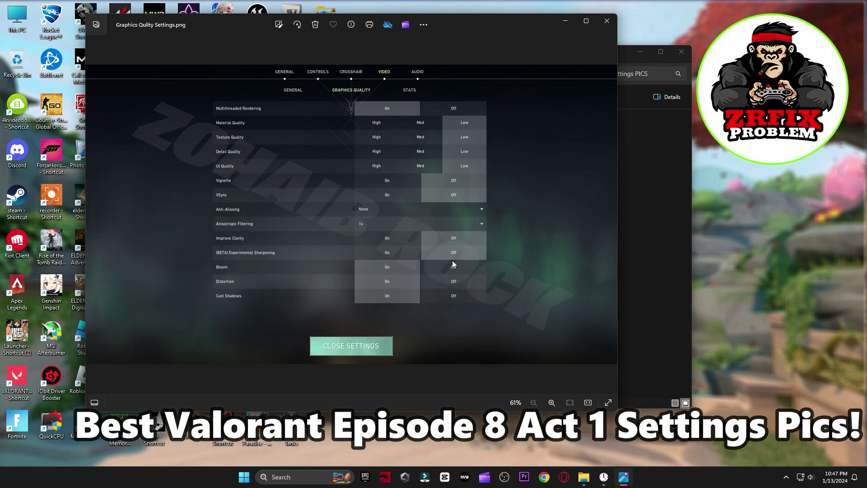
left_click(610, 26)
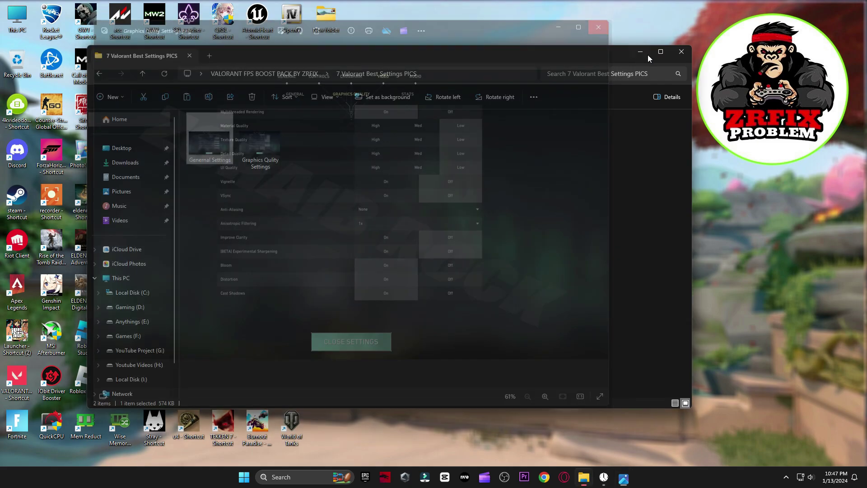
left_click(681, 51)
- Open the Game Mode page in the Windows gaming settings to check that Game Mode is on
key("super")
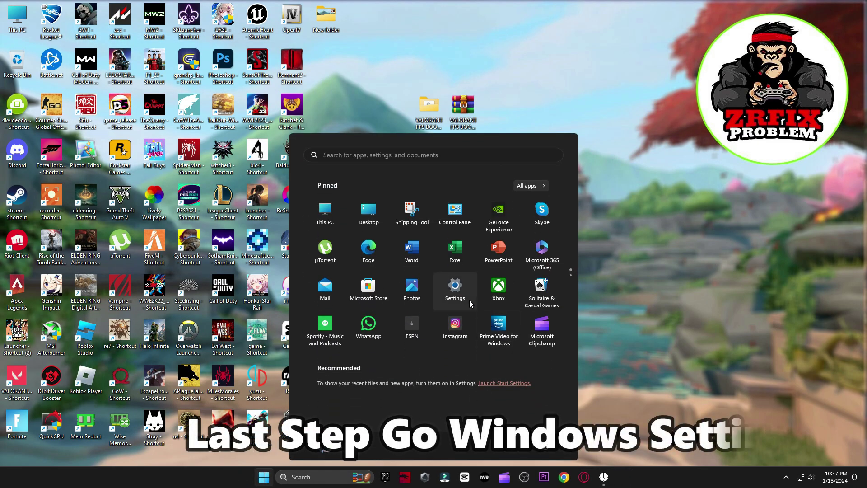
left_click(456, 289)
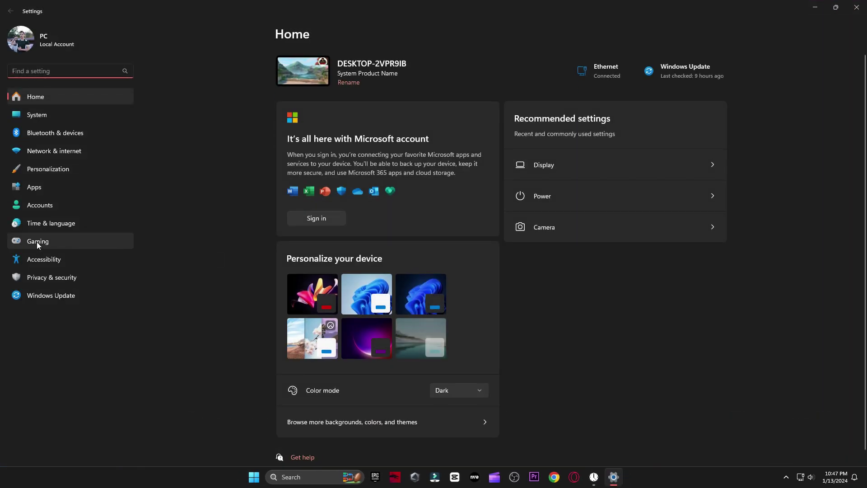
left_click(37, 241)
left_click(321, 140)
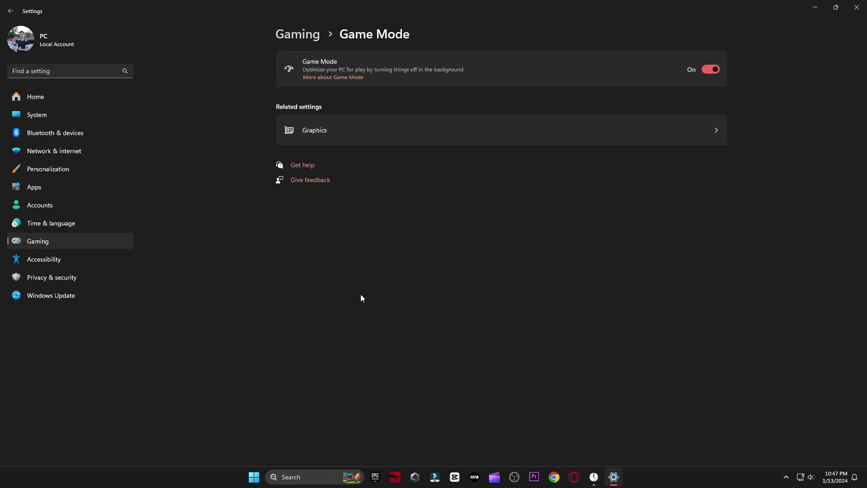
- Open the related graphics settings, find VALORANT in the app list and reset its custom graphics preference
left_click(325, 142)
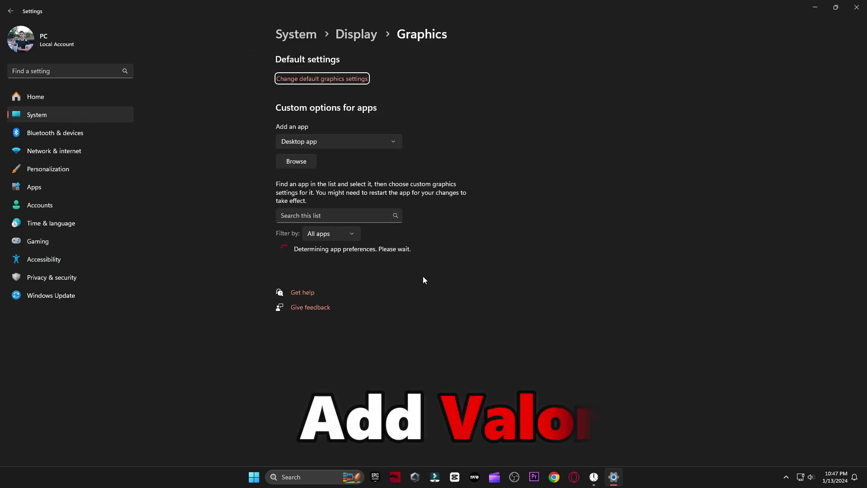
scroll(426, 230, "down", 8)
scroll(365, 352, "down", 3)
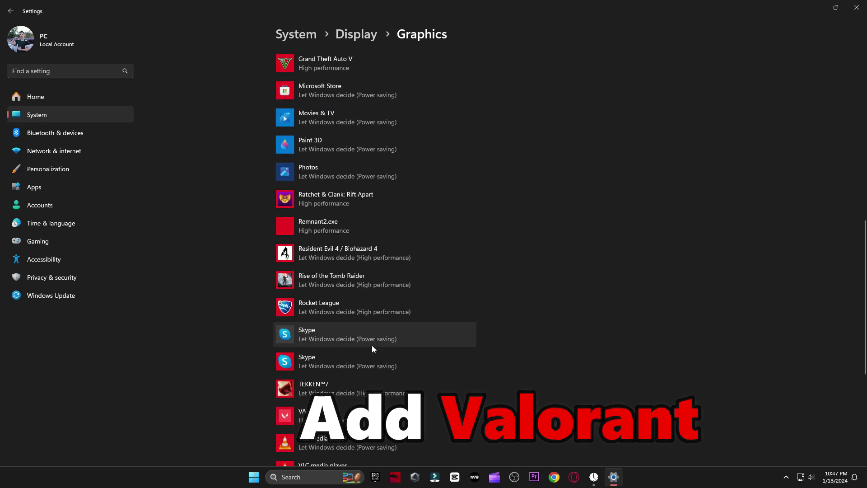
left_click(361, 415)
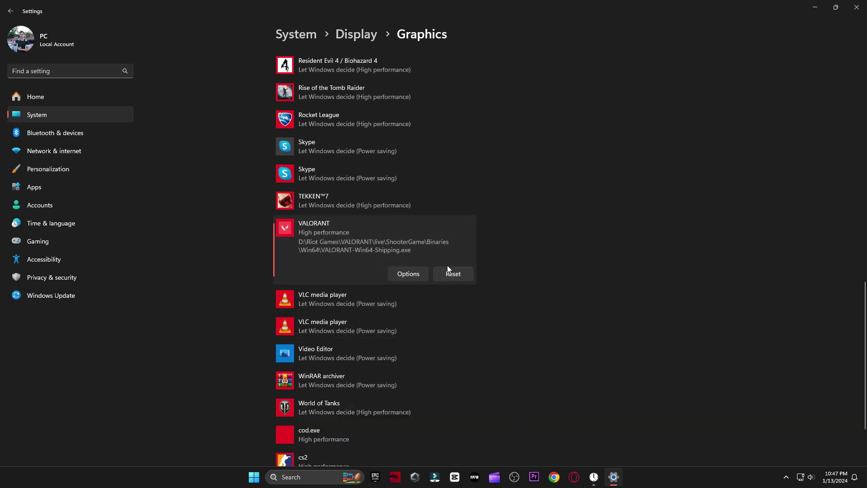
- Add VALORANT-Win64-Shipping from D:\Riot Games\VALORANT\live\ShooterGame\Binaries\Win64 as a desktop app with custom graphics options
scroll(442, 278, "up", 15)
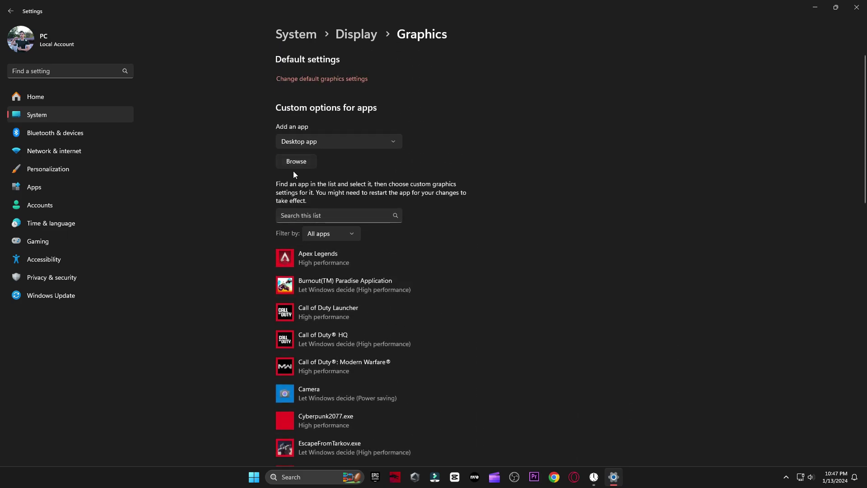
left_click(296, 162)
left_click(46, 251)
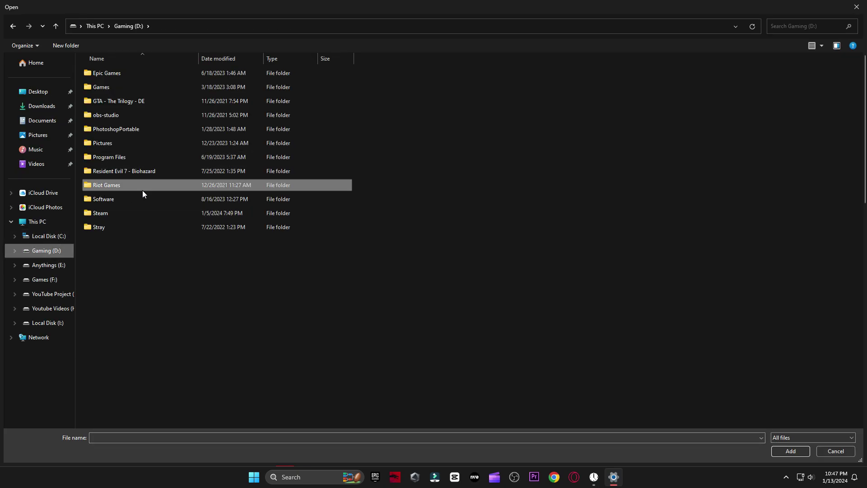
double_click(118, 188)
double_click(119, 101)
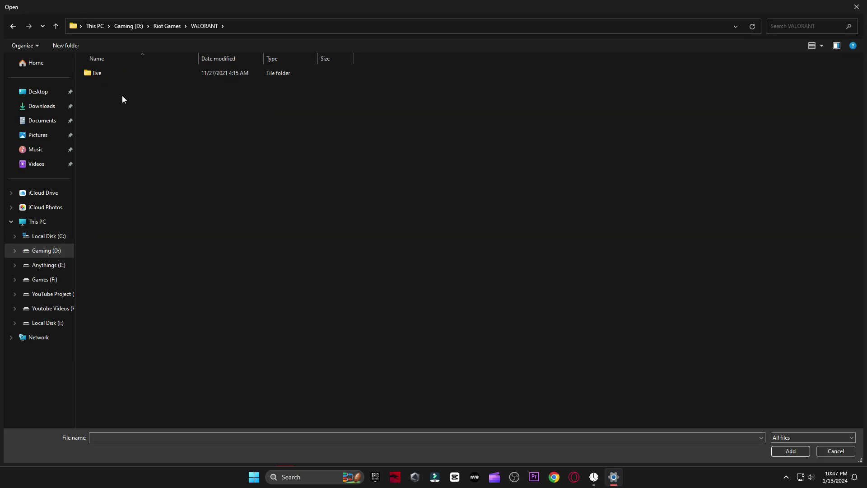
double_click(110, 76)
double_click(112, 88)
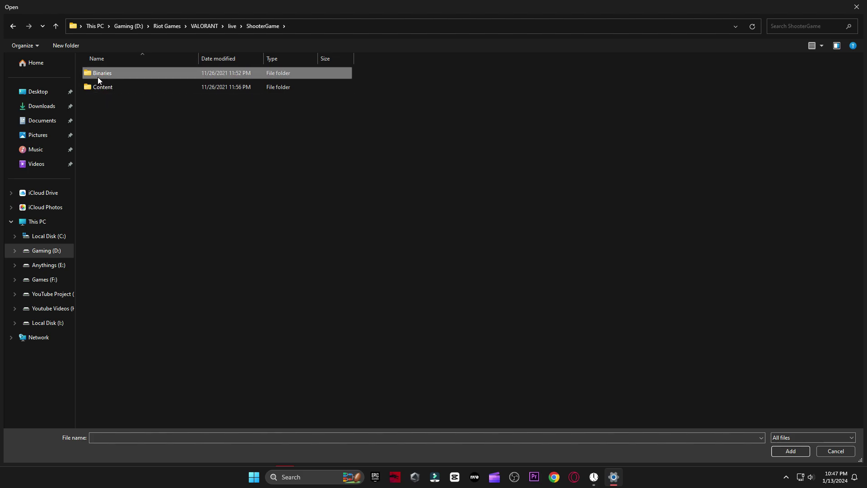
double_click(107, 76)
double_click(108, 75)
left_click(111, 74)
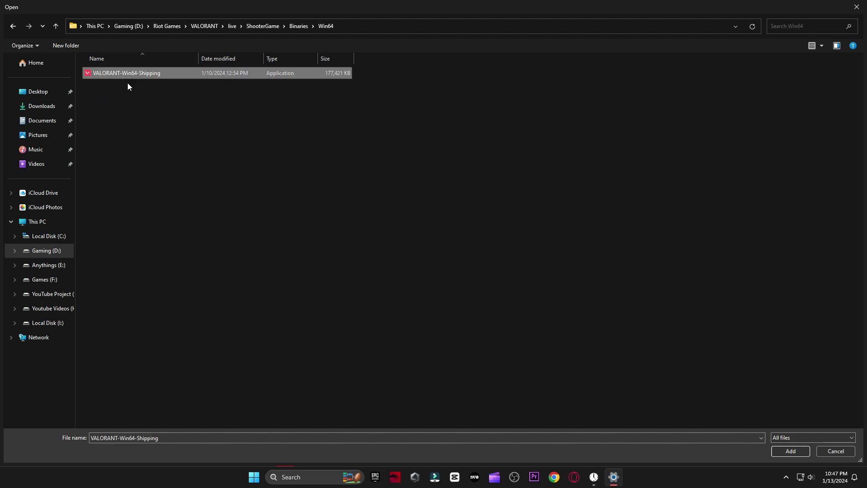
left_click(796, 450)
- Set VALORANT's graphics preference to High performance and save it
scroll(340, 251, "down", 12)
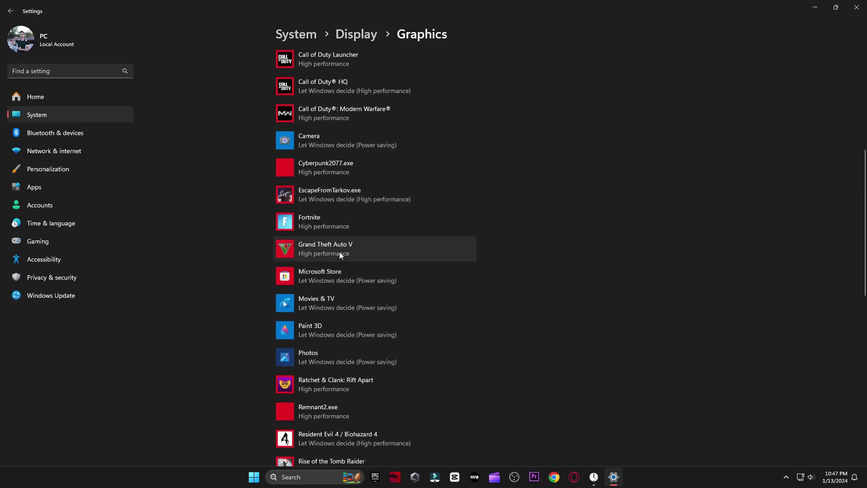
left_click(412, 290)
left_click(362, 232)
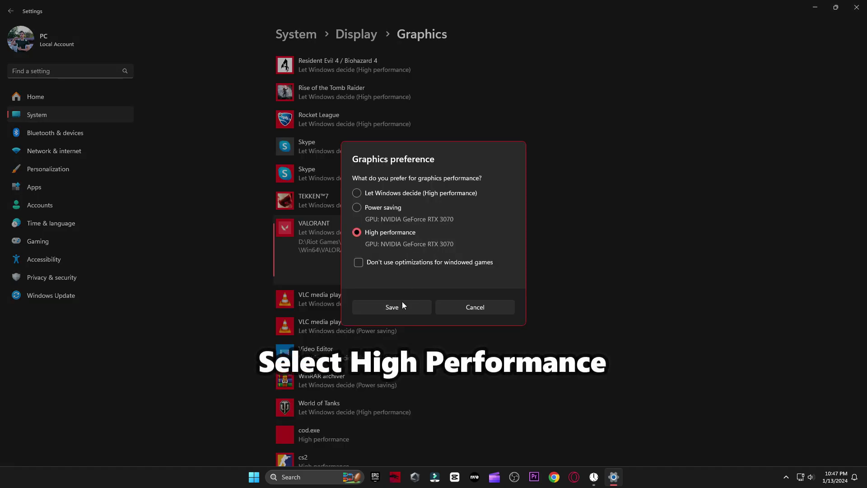
left_click(413, 308)
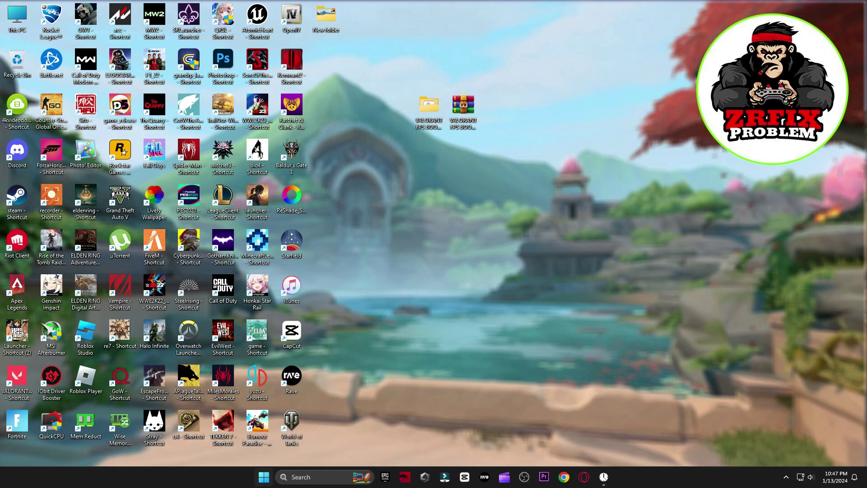
- Open the Windows power choices to restart the PC
key("super")
left_click(545, 446)
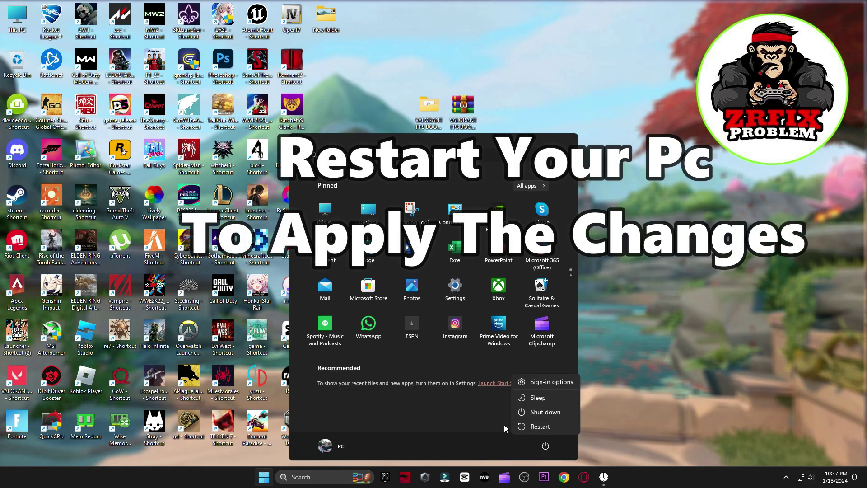